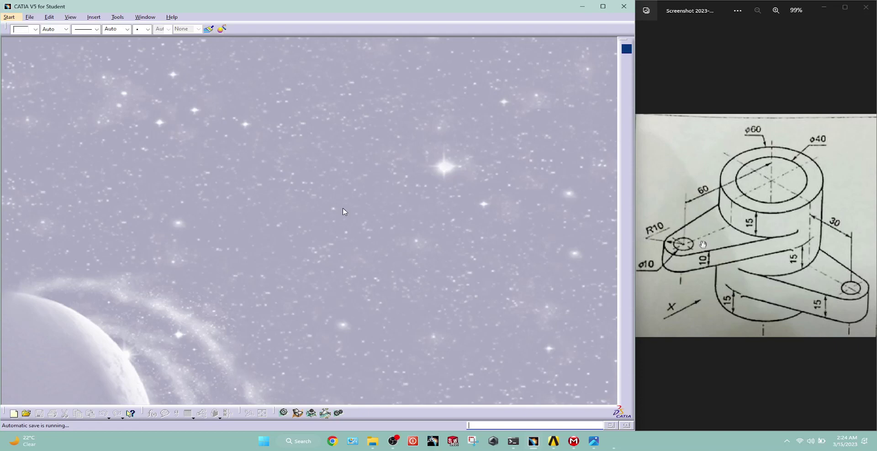
Step: Create a new part, Part1, in the Part Design workbench
{"action": "left_click", "coordinate": [10, 17]}
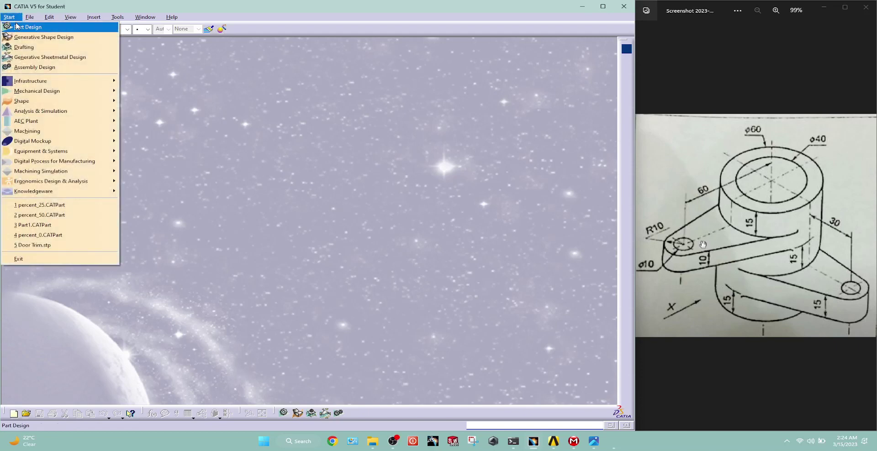
{"action": "left_click", "coordinate": [15, 23]}
{"action": "key", "text": "Return"}
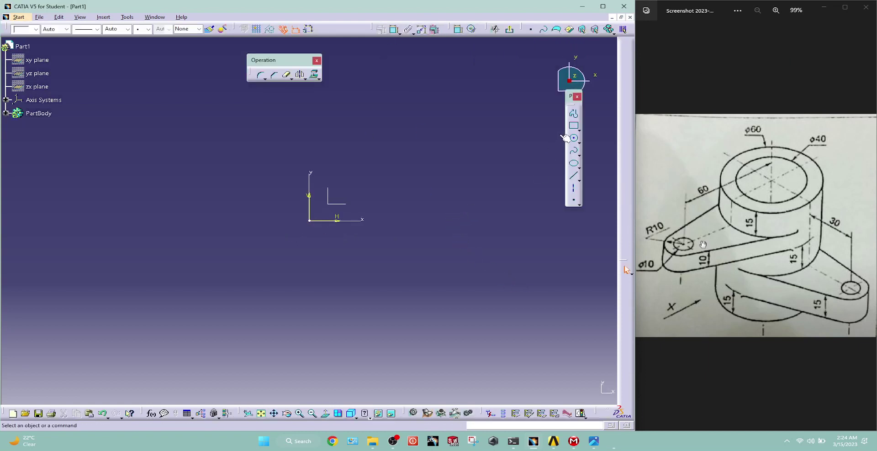
Step: Draw two concentric circles centred at the sketch origin
{"action": "left_click", "coordinate": [574, 138]}
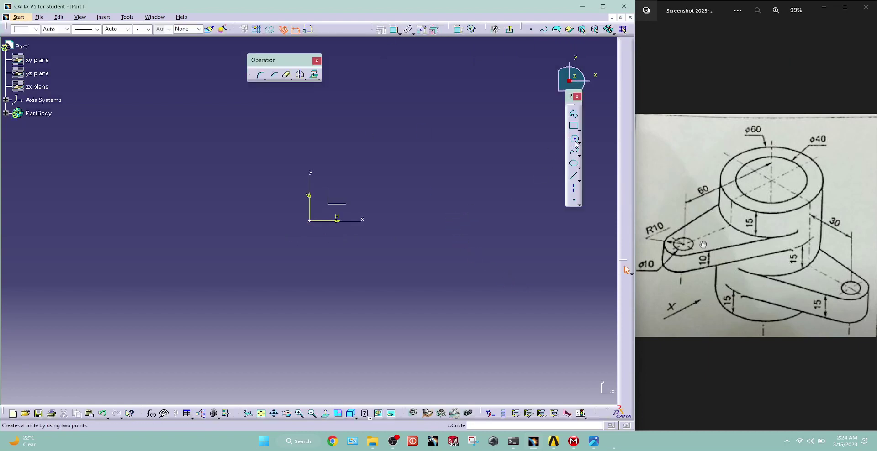
{"action": "left_click", "coordinate": [309, 221]}
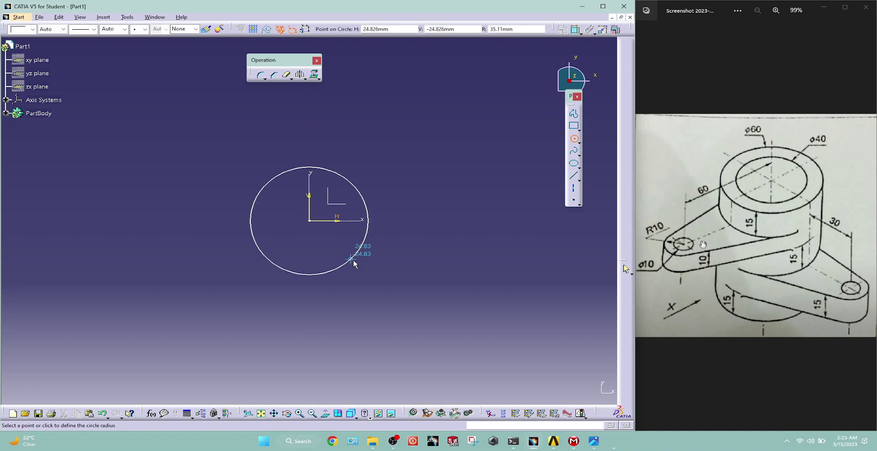
{"action": "left_click", "coordinate": [353, 260]}
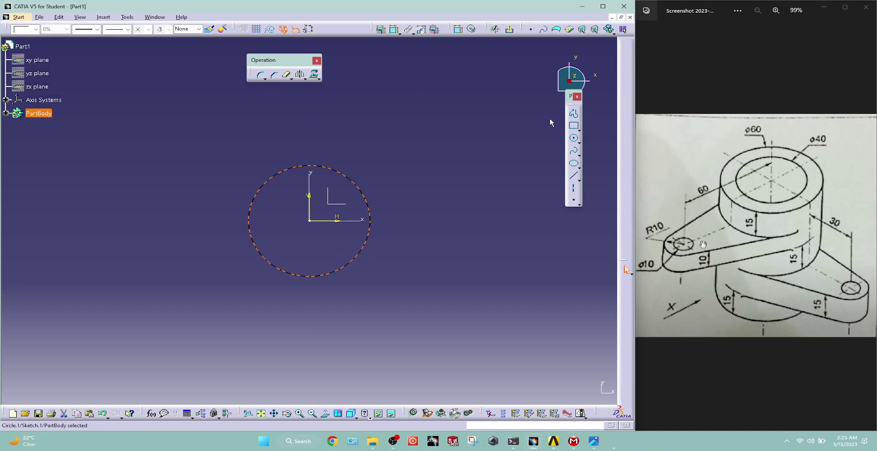
{"action": "left_click", "coordinate": [574, 138]}
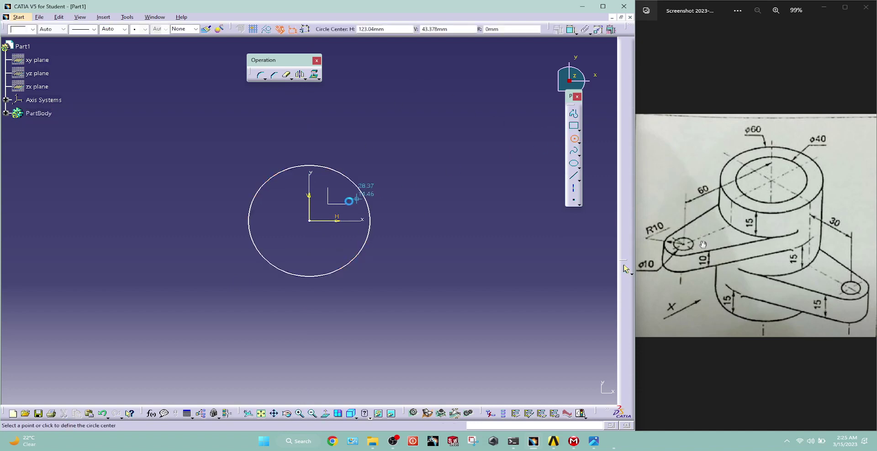
{"action": "left_click", "coordinate": [310, 221]}
{"action": "left_click", "coordinate": [338, 237]}
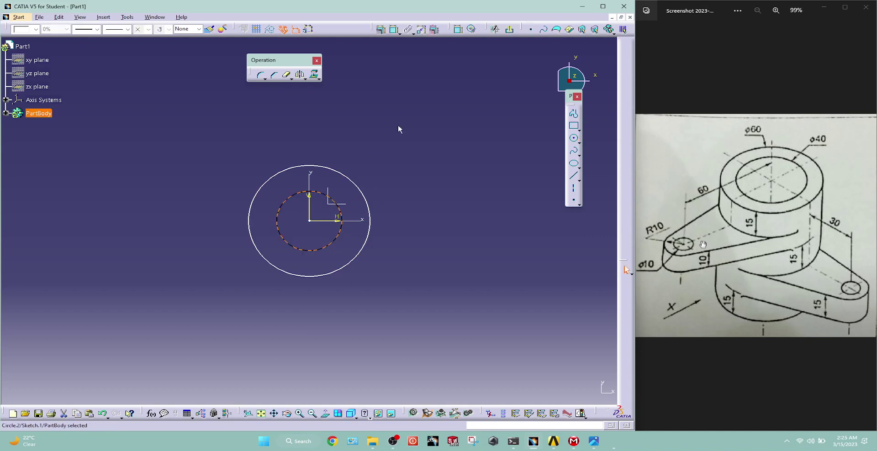
Step: Constrain the outer circle to diameter 60 and the inner circle to diameter 40
{"action": "left_click", "coordinate": [394, 30]}
{"action": "left_click", "coordinate": [353, 180]}
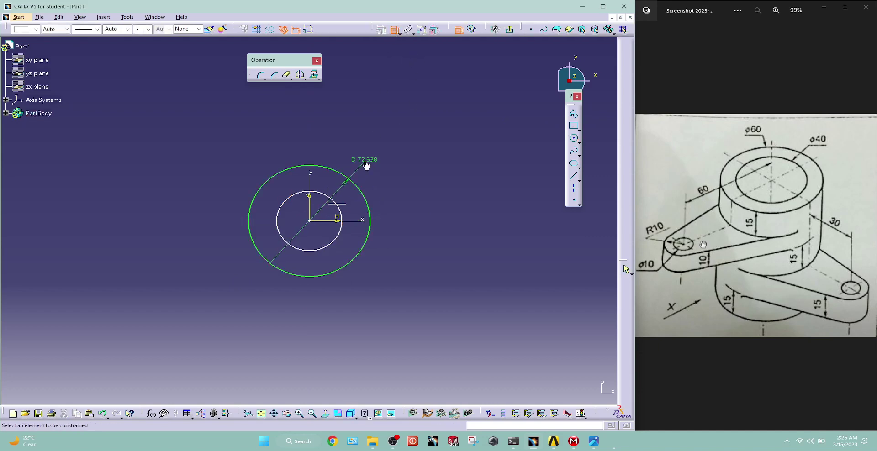
{"action": "double_click", "coordinate": [364, 160]}
{"action": "type", "text": "60"}
{"action": "key", "text": "Return"}
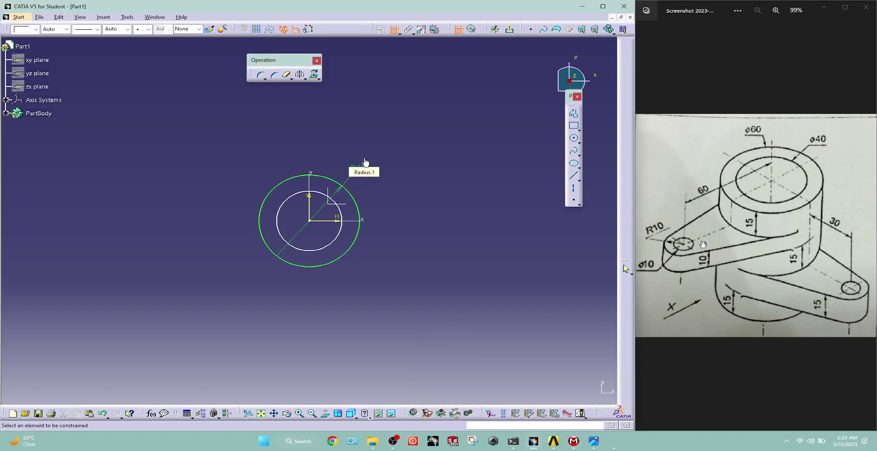
{"action": "left_click", "coordinate": [314, 192]}
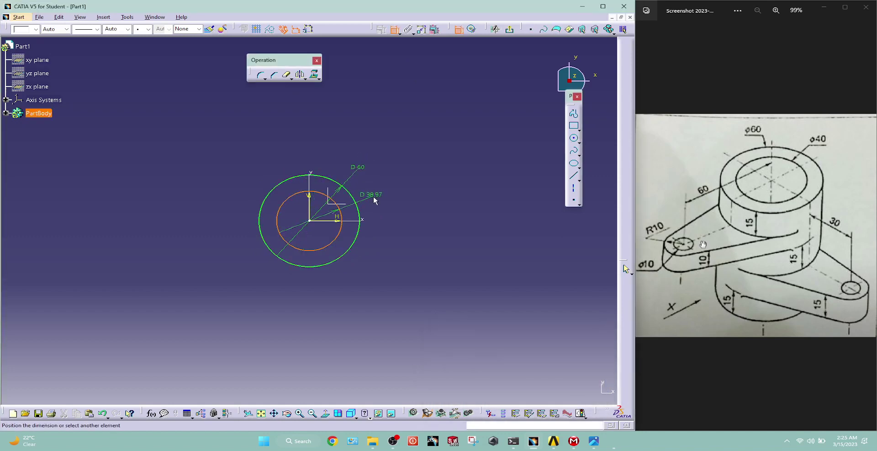
{"action": "left_click", "coordinate": [380, 197]}
{"action": "double_click", "coordinate": [381, 198]}
{"action": "type", "text": "40mm"}
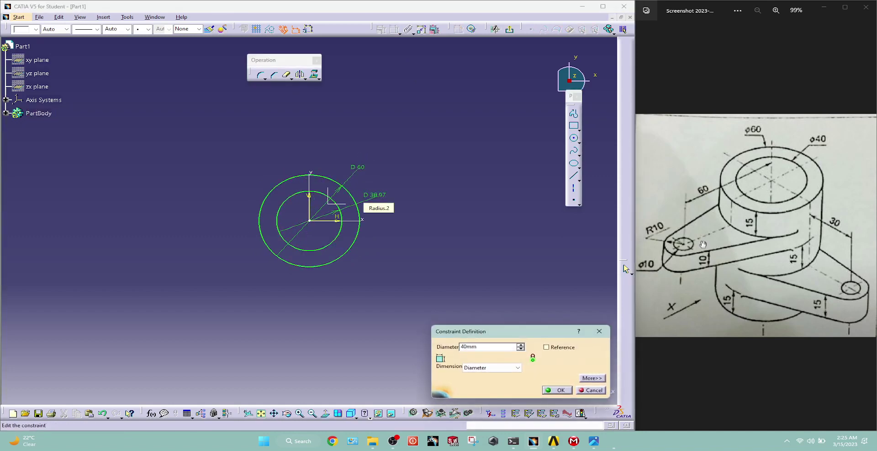
{"action": "key", "text": "Return"}
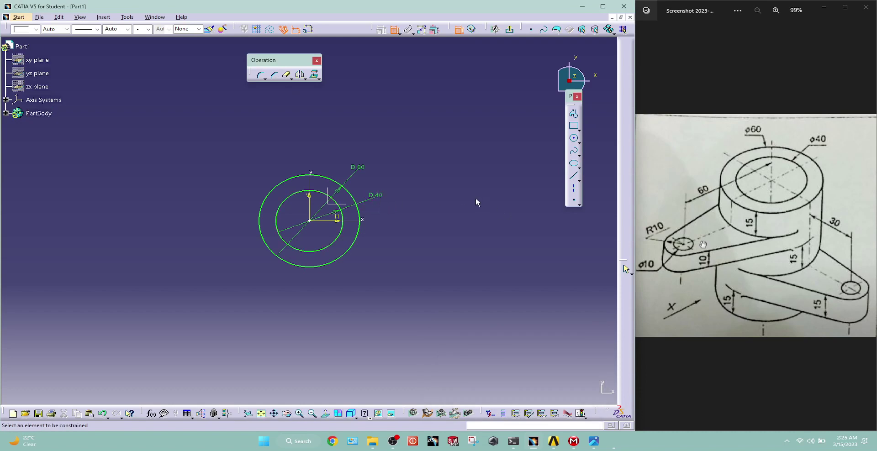
Step: Exit the sketch and pad the ring into a hollow cylinder, Pad.1
{"action": "left_click", "coordinate": [509, 30]}
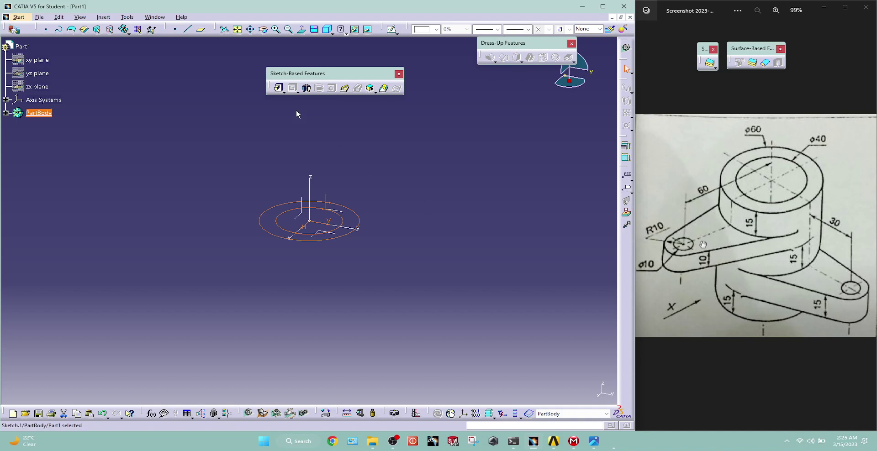
{"action": "left_click", "coordinate": [279, 88]}
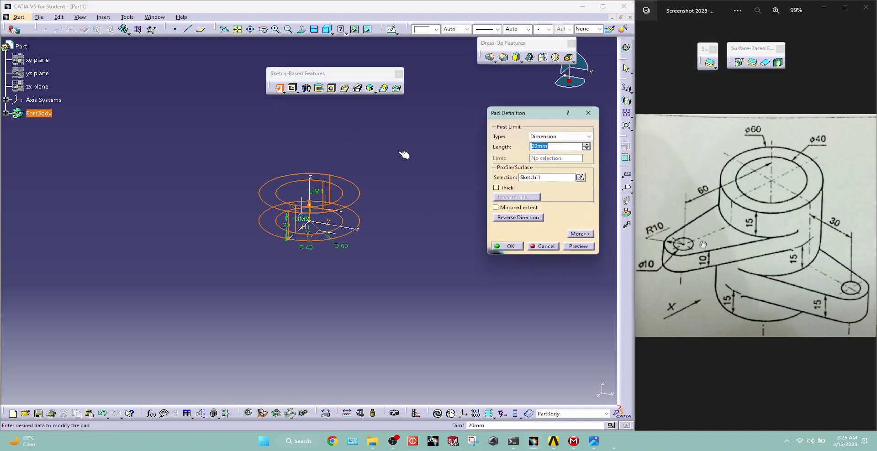
{"action": "type", "text": "70"}
{"action": "key", "text": "Return"}
{"action": "key", "text": "Return"}
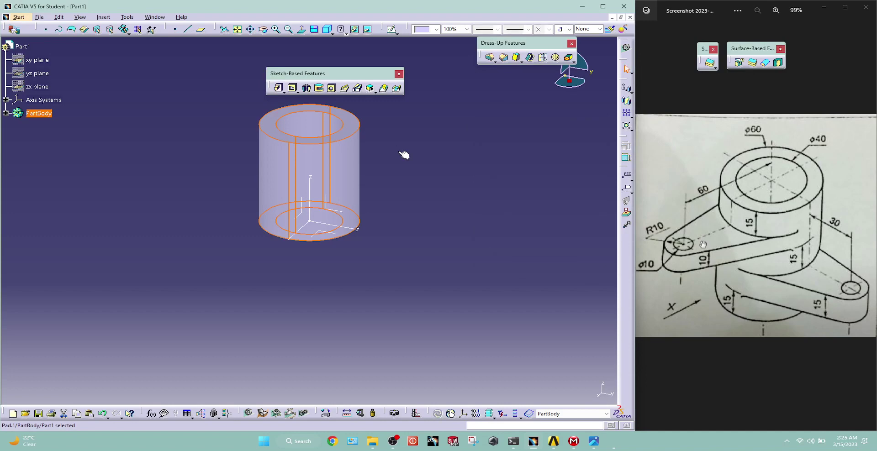
{"action": "middle_click_drag", "start_coordinate": [415, 162], "coordinate": [439, 211]}
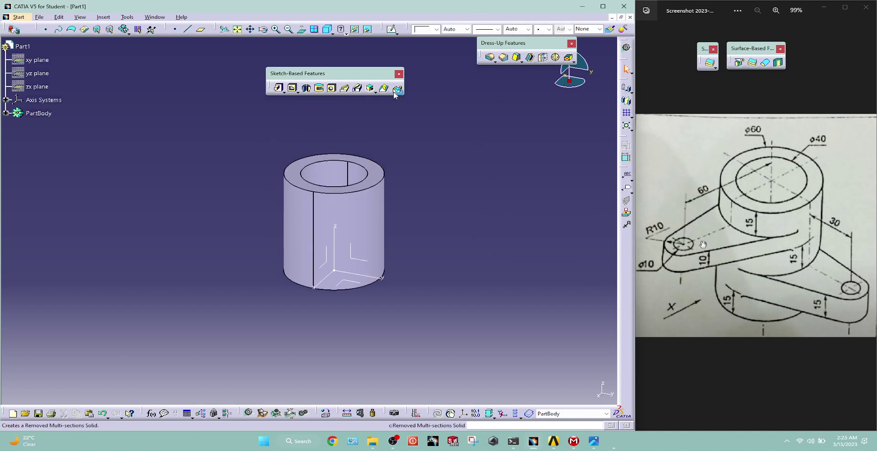
Step: Switch to isometric view and create a positioned sketch with Swap and Reverse V enabled
{"action": "left_click", "coordinate": [327, 28]}
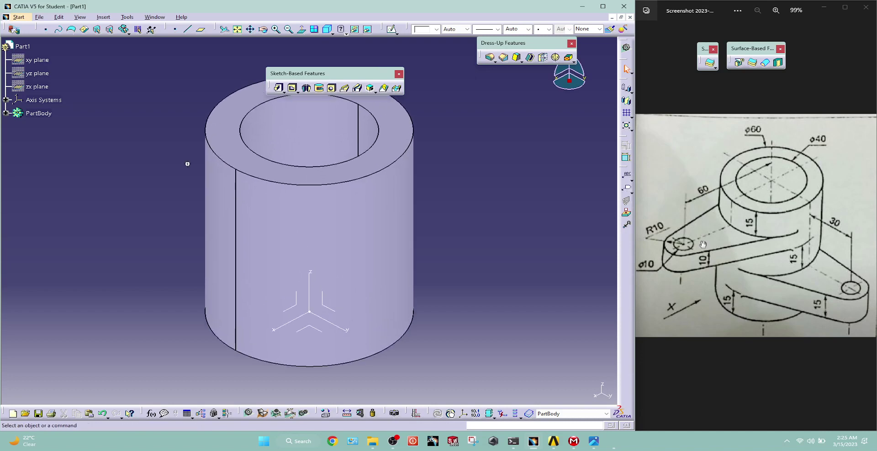
{"action": "middle_click_drag", "start_coordinate": [187, 163], "coordinate": [297, 129]}
{"action": "left_click", "coordinate": [395, 32]}
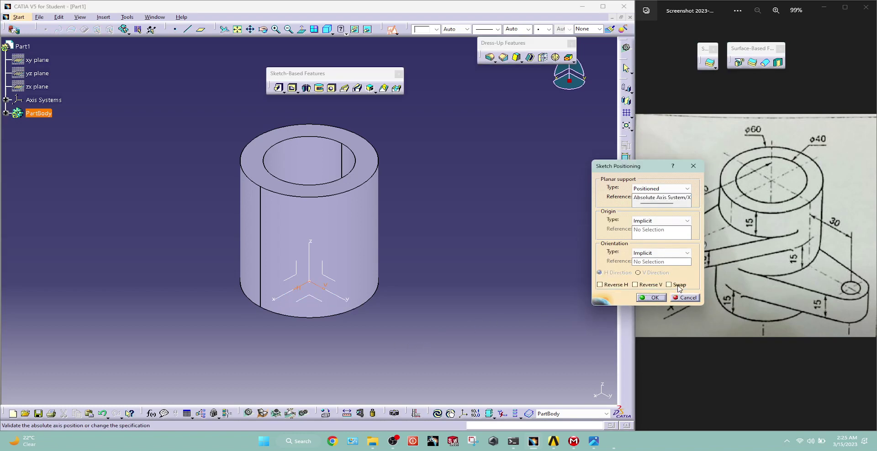
{"action": "left_click", "coordinate": [669, 284]}
{"action": "left_click", "coordinate": [635, 286]}
{"action": "left_click", "coordinate": [651, 298]}
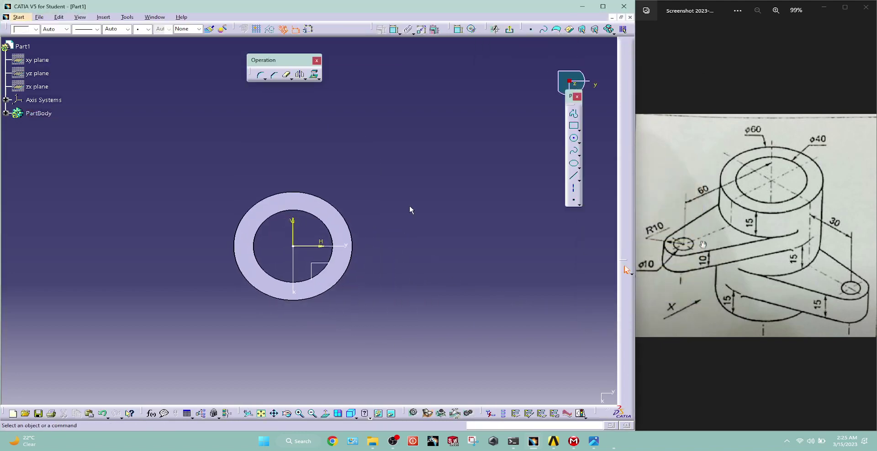
Step: Sketch the arm profile (upper line, tangent end arc, lower line), then select the arc and lower line
{"action": "left_click", "coordinate": [573, 114]}
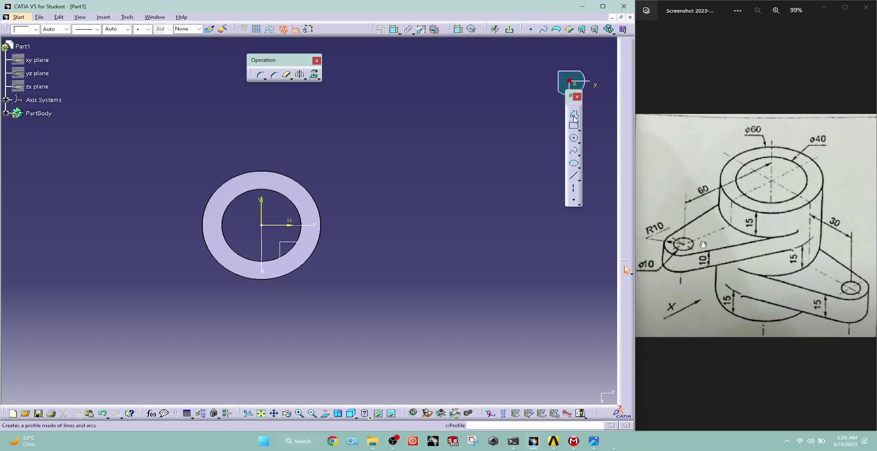
{"action": "left_click", "coordinate": [291, 170]}
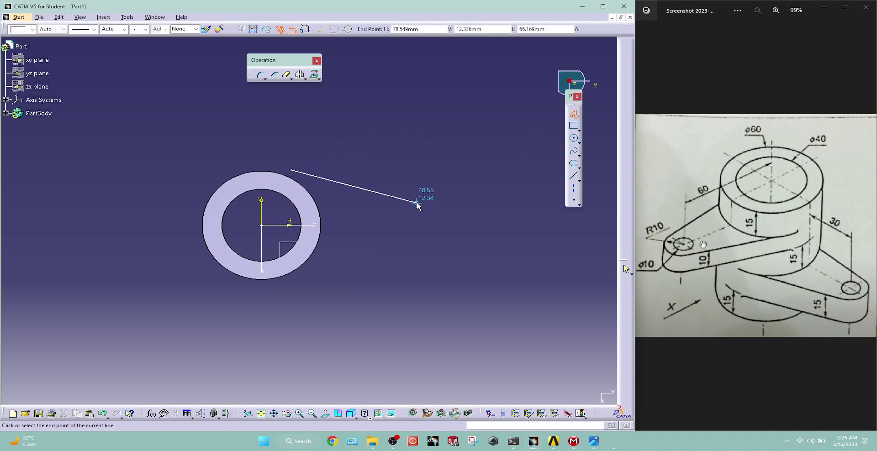
{"action": "left_click", "coordinate": [417, 202]}
{"action": "left_click", "coordinate": [335, 29]}
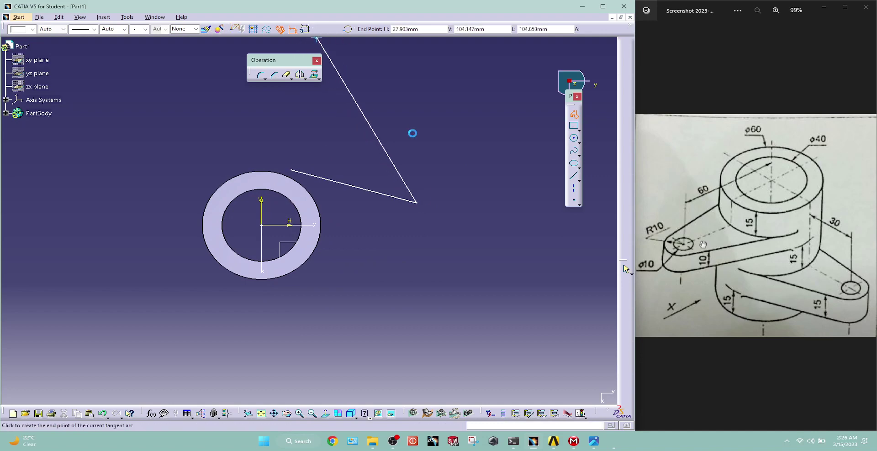
{"action": "left_click", "coordinate": [416, 258]}
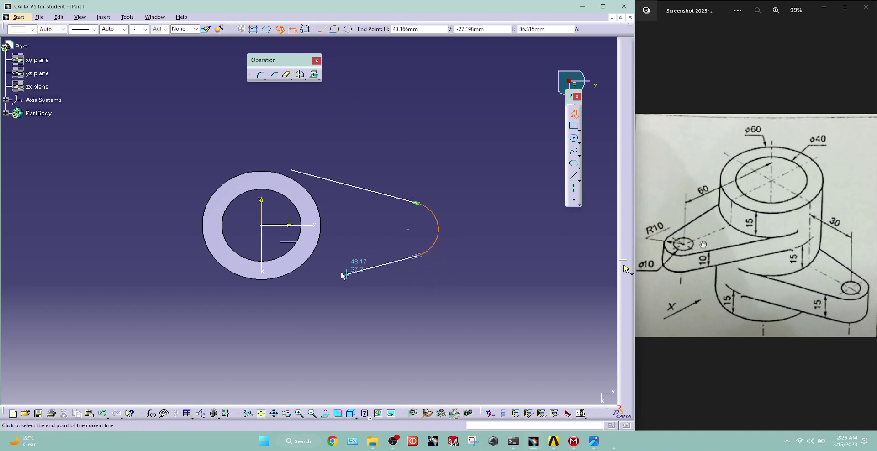
{"action": "left_click", "coordinate": [293, 284]}
{"action": "key", "text": "Escape"}
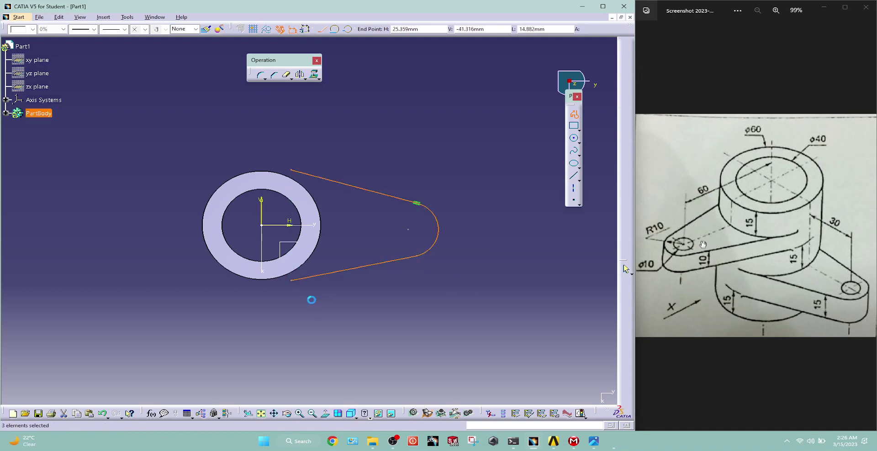
{"action": "left_click_drag", "start_coordinate": [405, 236], "coordinate": [447, 282]}
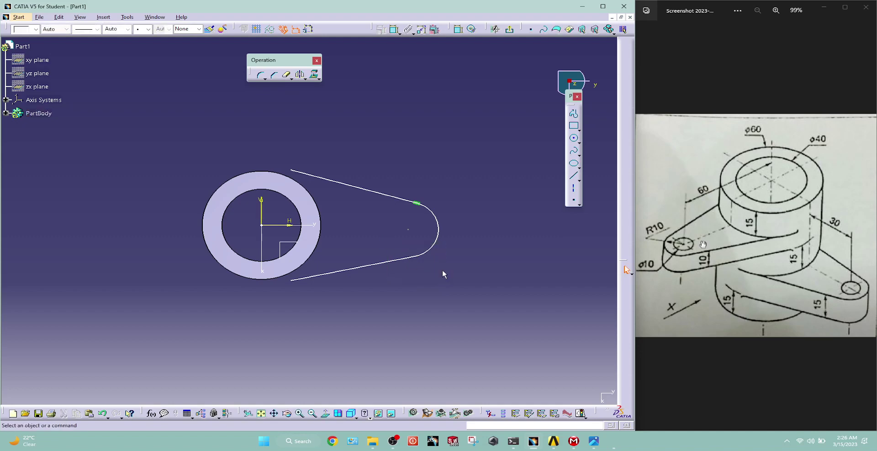
{"action": "left_click_drag", "start_coordinate": [429, 257], "coordinate": [412, 262]}
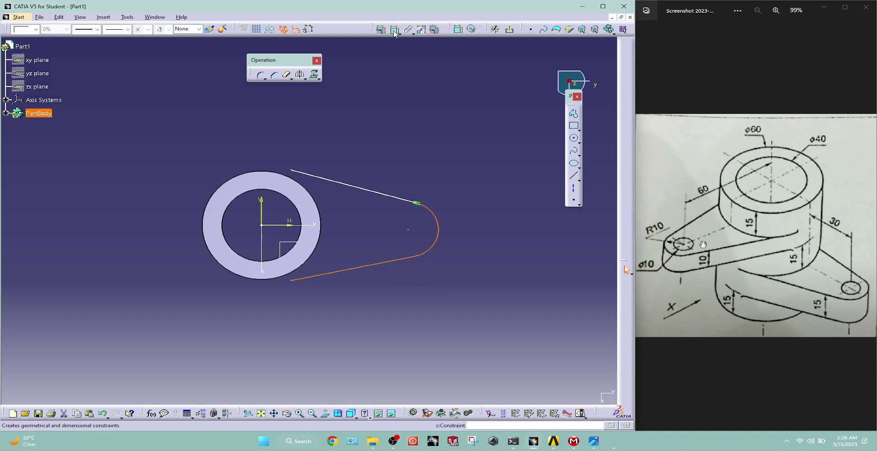
Step: Make the lower line tangent to the end arc and constrain the arc to radius 10
{"action": "right_click", "coordinate": [412, 125]}
{"action": "left_click", "coordinate": [440, 163]}
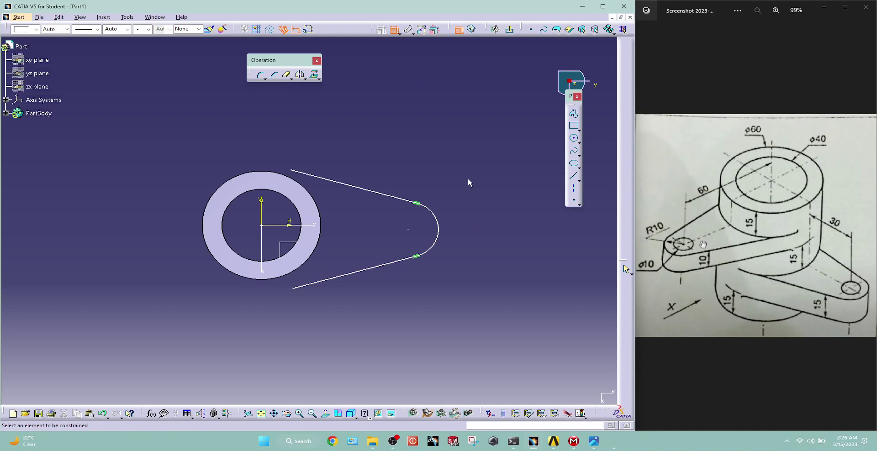
{"action": "left_click", "coordinate": [438, 221]}
{"action": "left_click", "coordinate": [475, 216]}
{"action": "double_click", "coordinate": [475, 211]}
{"action": "type", "text": "10"}
{"action": "key", "text": "Return"}
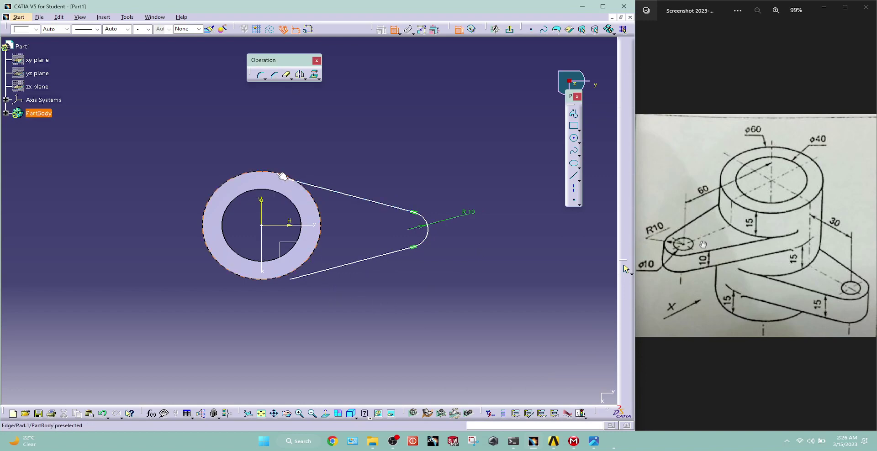
Step: Make the top arm line end on the ring's outer edge and be tangent to it
{"action": "left_click", "coordinate": [283, 176]}
{"action": "right_click", "coordinate": [295, 145]}
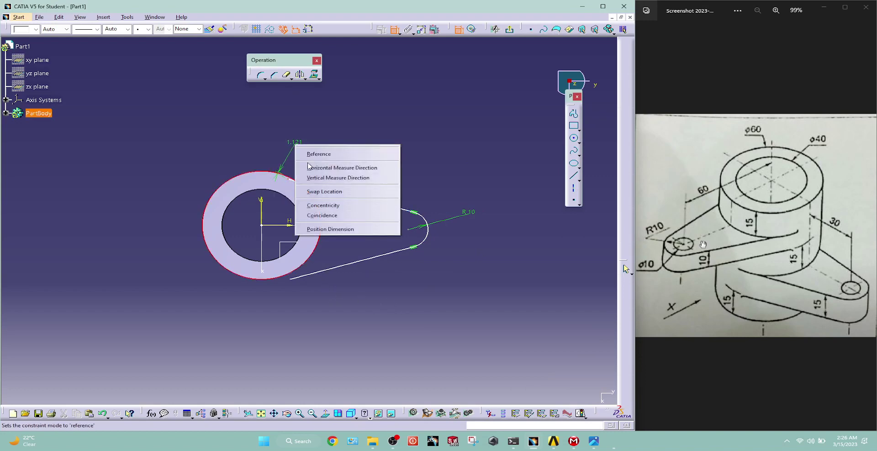
{"action": "left_click", "coordinate": [325, 215]}
{"action": "left_click", "coordinate": [308, 182]}
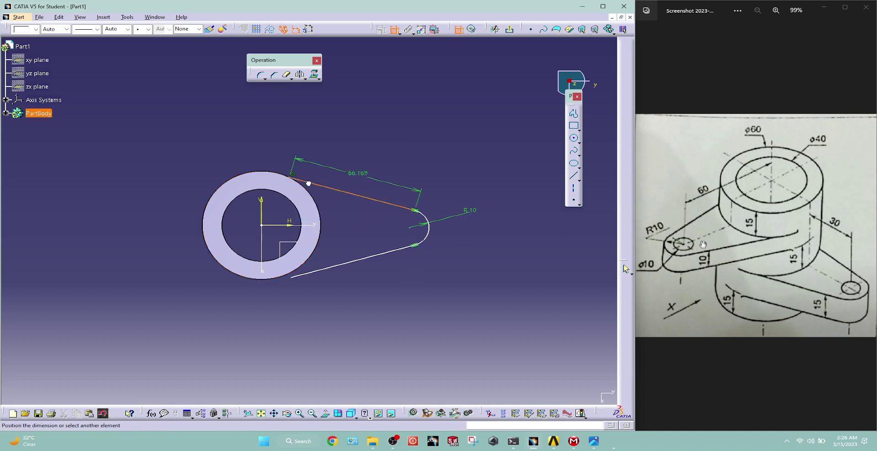
{"action": "left_click", "coordinate": [288, 174]}
{"action": "right_click", "coordinate": [299, 139]}
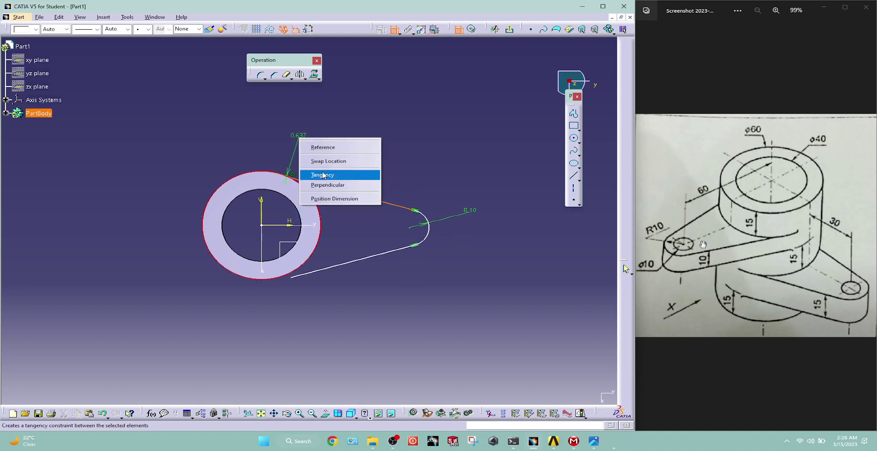
{"action": "left_click", "coordinate": [322, 176]}
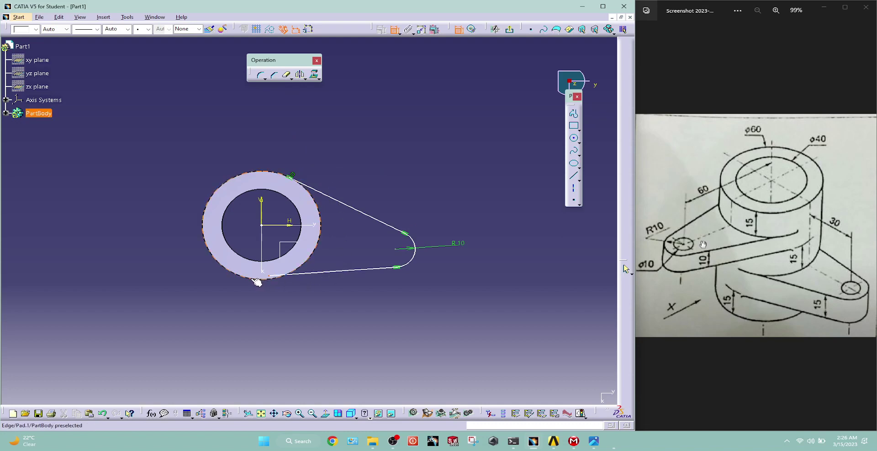
Step: Make the bottom arm line tangent to both the ring and the end arc
{"action": "left_click", "coordinate": [257, 278]}
{"action": "right_click", "coordinate": [284, 306]}
{"action": "left_click", "coordinate": [314, 375]}
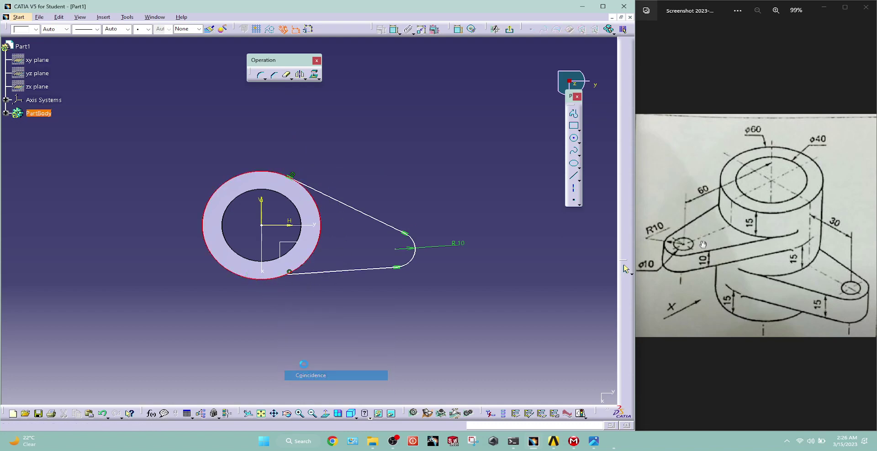
{"action": "left_click", "coordinate": [297, 274]}
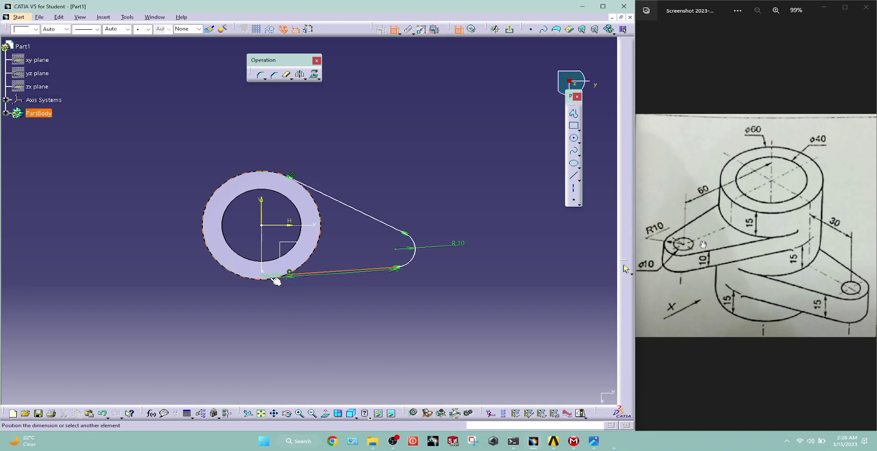
{"action": "left_click", "coordinate": [275, 280]}
{"action": "right_click", "coordinate": [296, 298]}
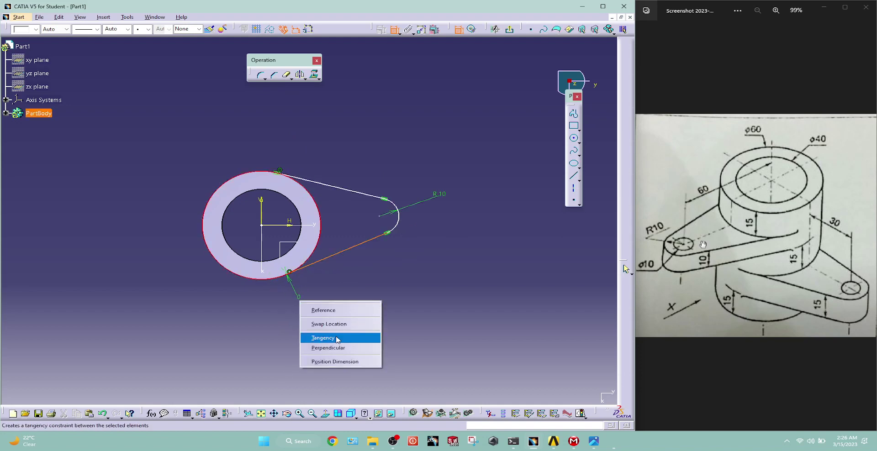
{"action": "left_click", "coordinate": [333, 337]}
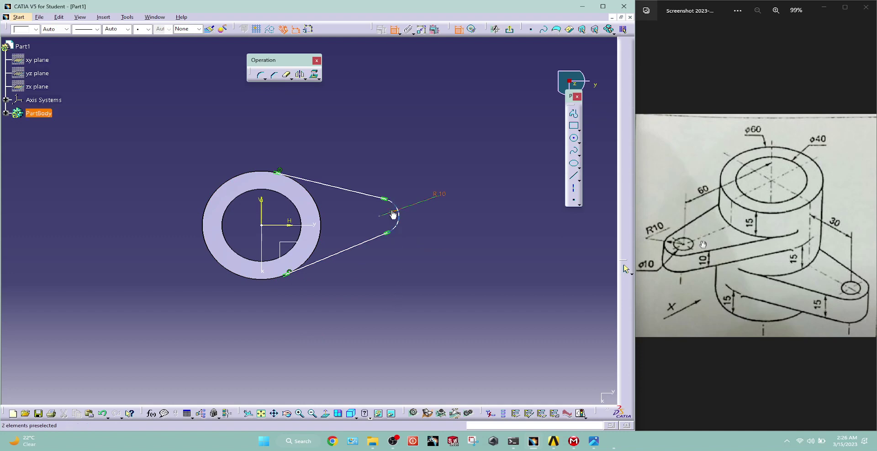
Step: Constrain the arc centre to lie on the sketch's horizontal axis
{"action": "left_click", "coordinate": [381, 220]}
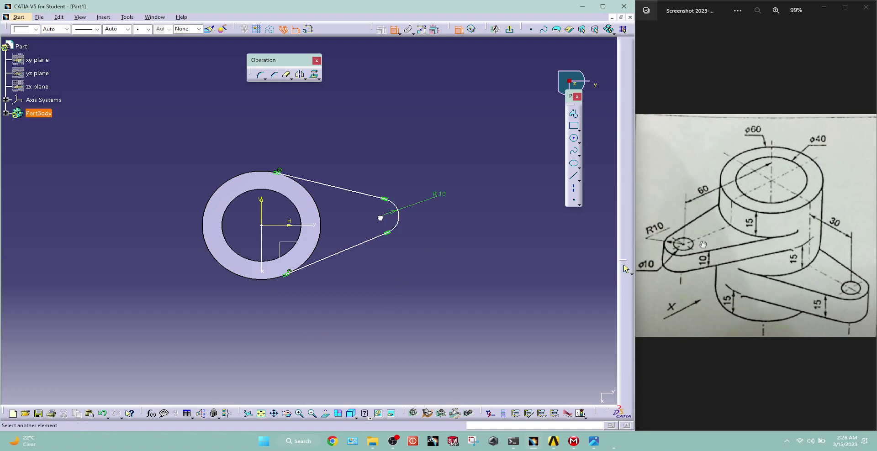
{"action": "left_click", "coordinate": [314, 225]}
{"action": "right_click", "coordinate": [349, 218]}
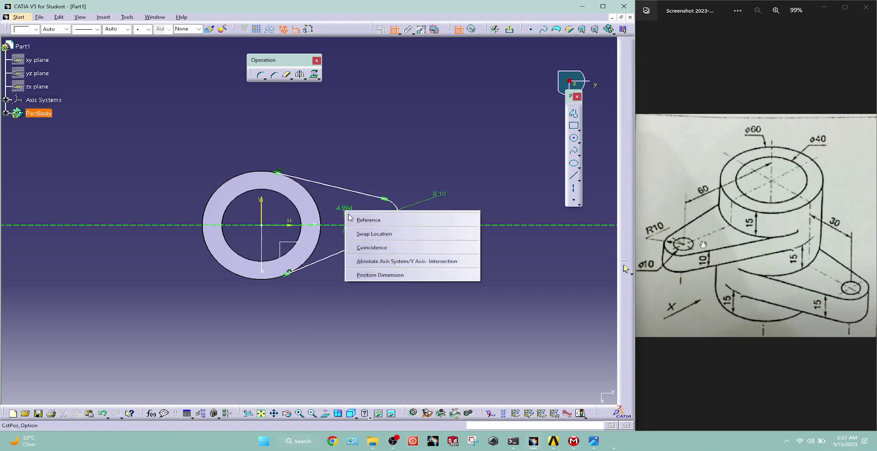
{"action": "left_click", "coordinate": [361, 247]}
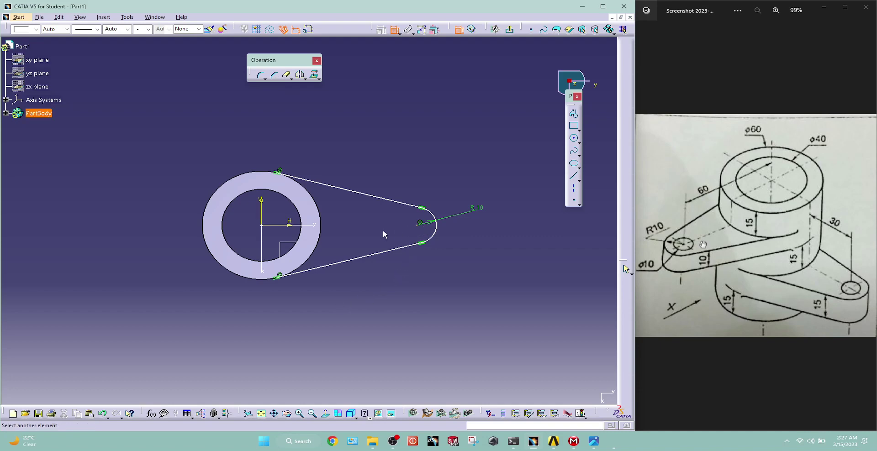
Step: Dimension the arc centre 30 from the ring
{"action": "left_click", "coordinate": [321, 226]}
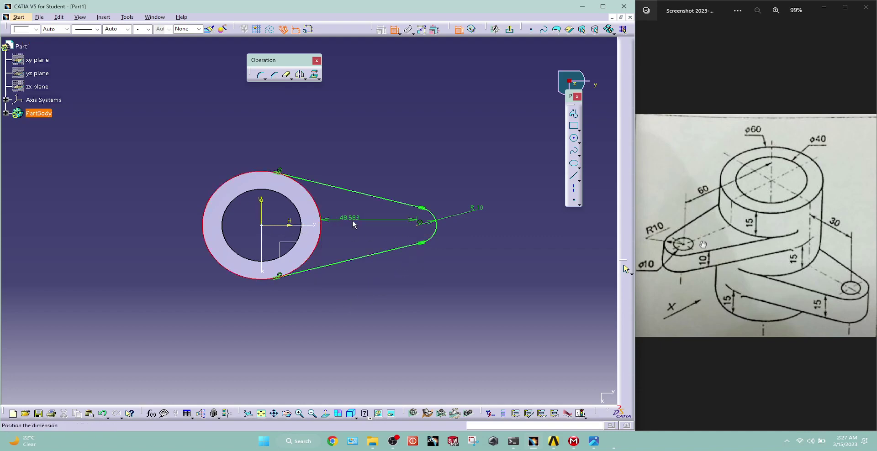
{"action": "left_click", "coordinate": [419, 222]}
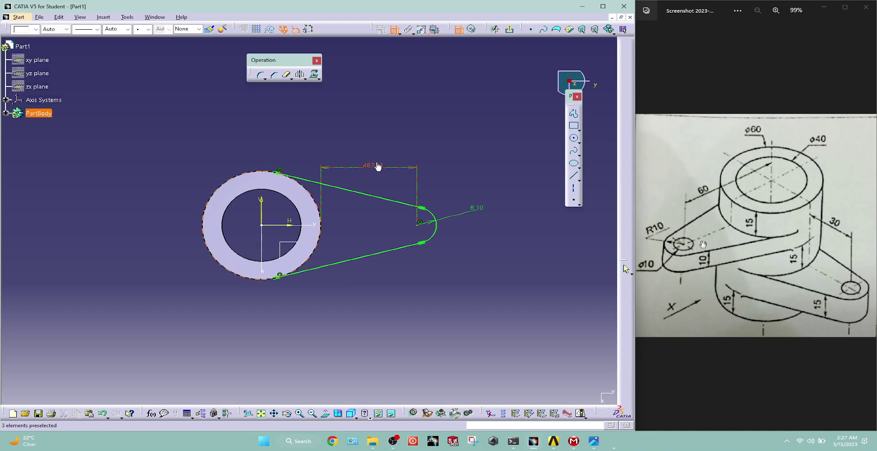
{"action": "double_click", "coordinate": [377, 167]}
{"action": "type", "text": "30"}
{"action": "key", "text": "Return"}
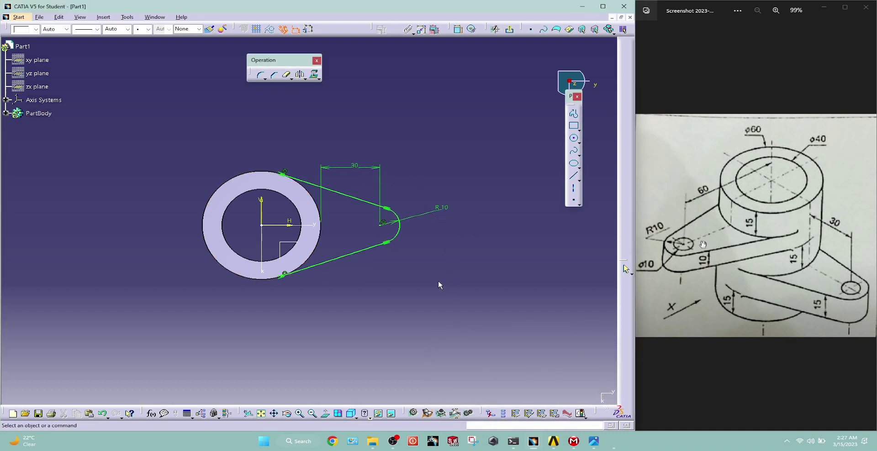
Step: Project the pad's outer circular edge into the sketch and trim the projected circle
{"action": "left_click", "coordinate": [317, 247]}
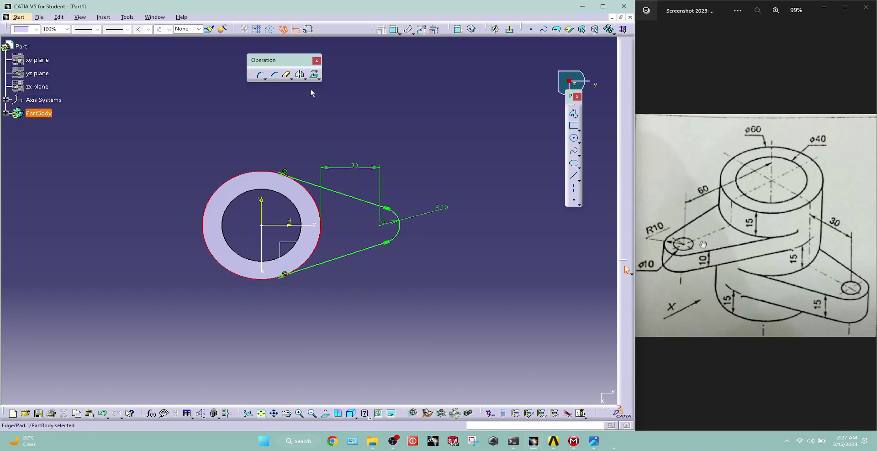
{"action": "left_click", "coordinate": [315, 74]}
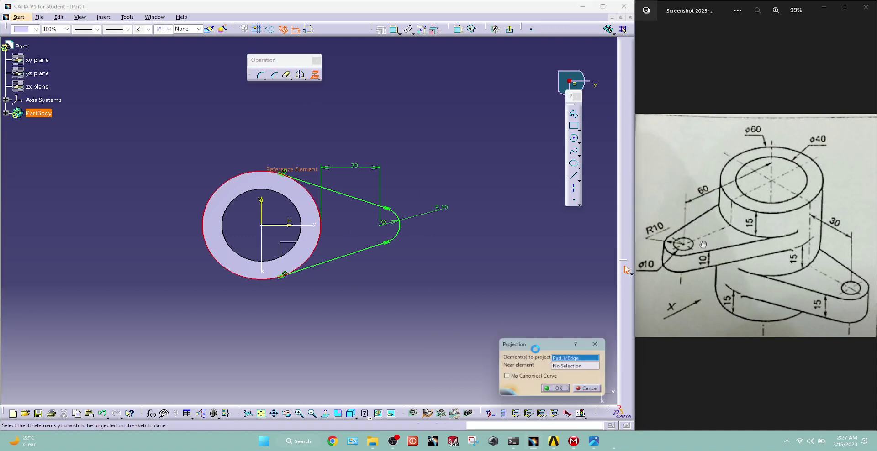
{"action": "left_click", "coordinate": [557, 390]}
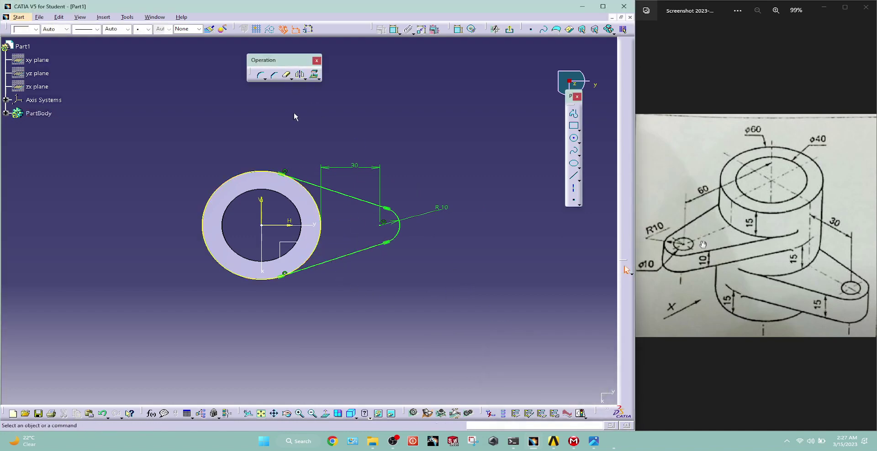
{"action": "left_click", "coordinate": [287, 75]}
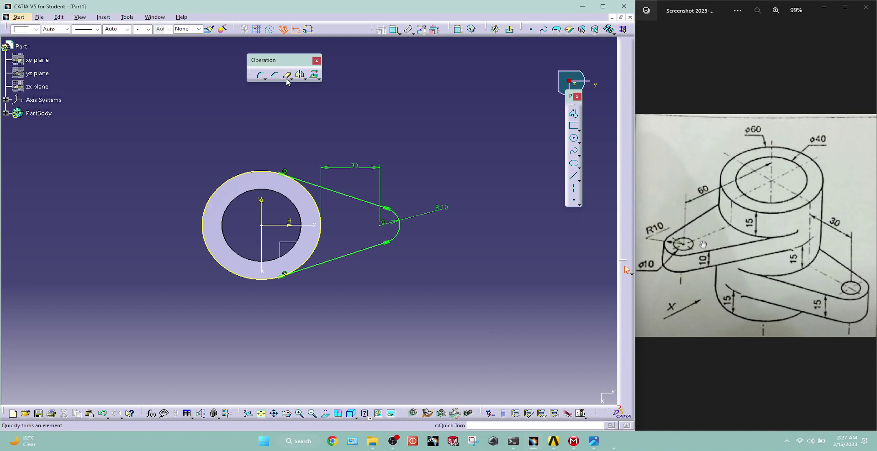
{"action": "left_click", "coordinate": [243, 173]}
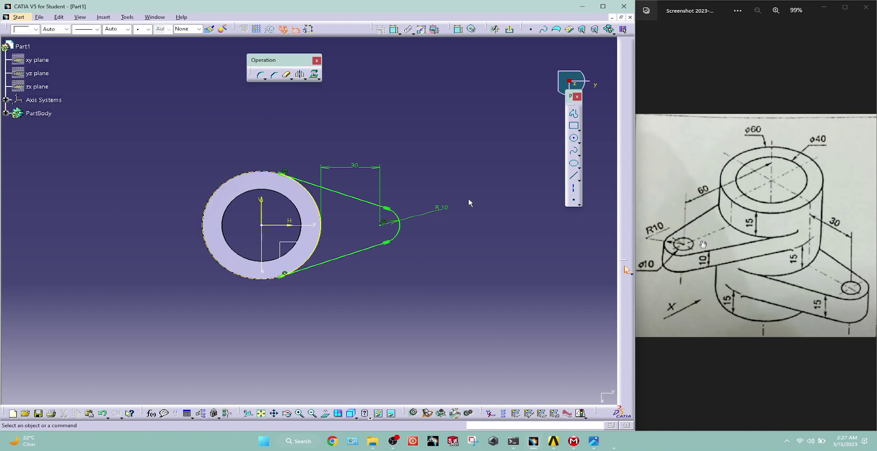
Step: Draw a Ø10 circle at the R10 arc's centre and exit the sketch
{"action": "left_click", "coordinate": [574, 138]}
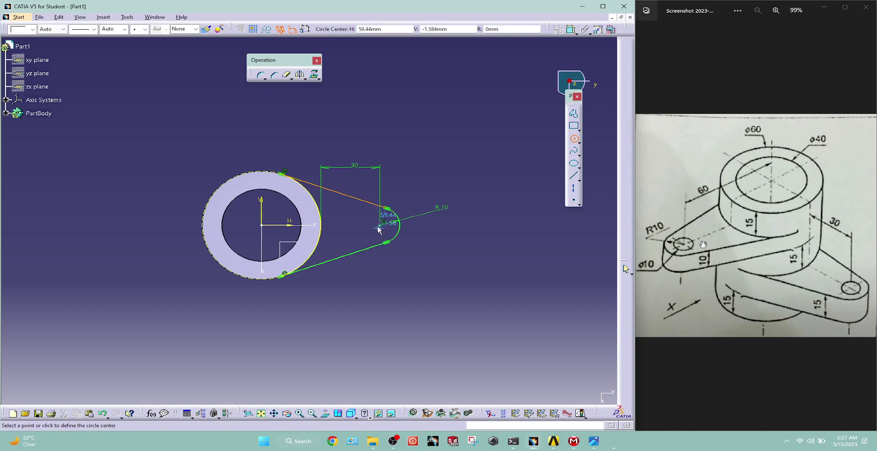
{"action": "left_click", "coordinate": [379, 226]}
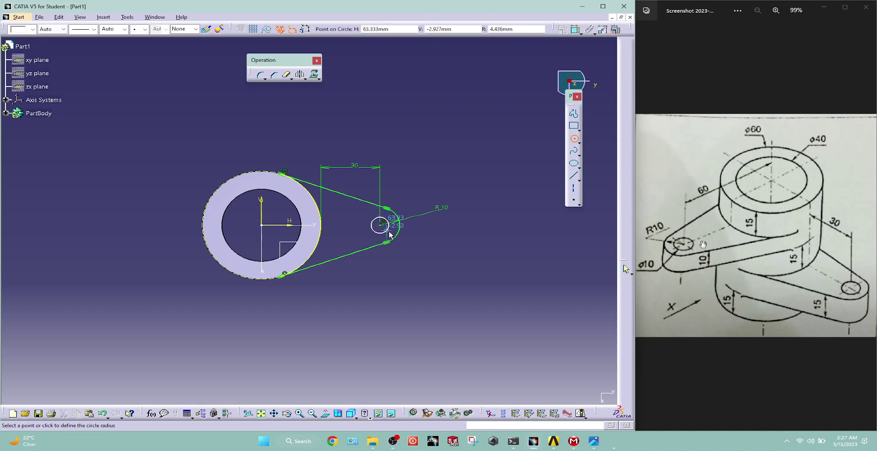
{"action": "left_click", "coordinate": [392, 233]}
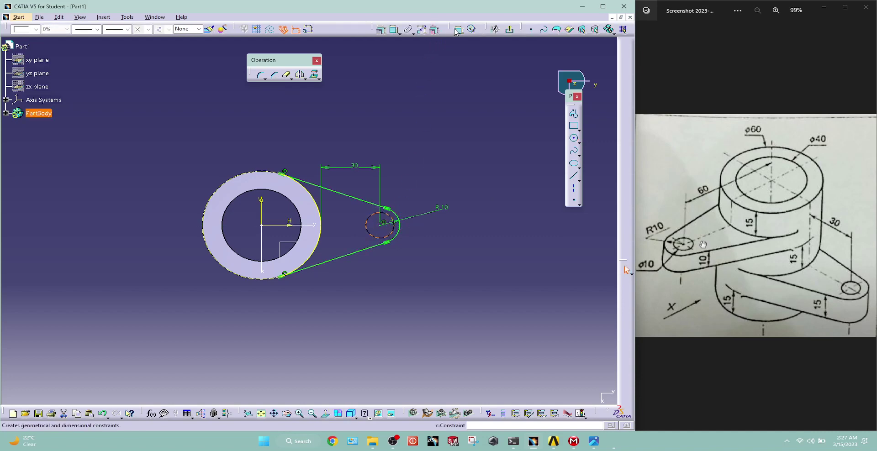
{"action": "left_click", "coordinate": [459, 29]}
{"action": "left_click", "coordinate": [393, 215]}
{"action": "left_click", "coordinate": [416, 192]}
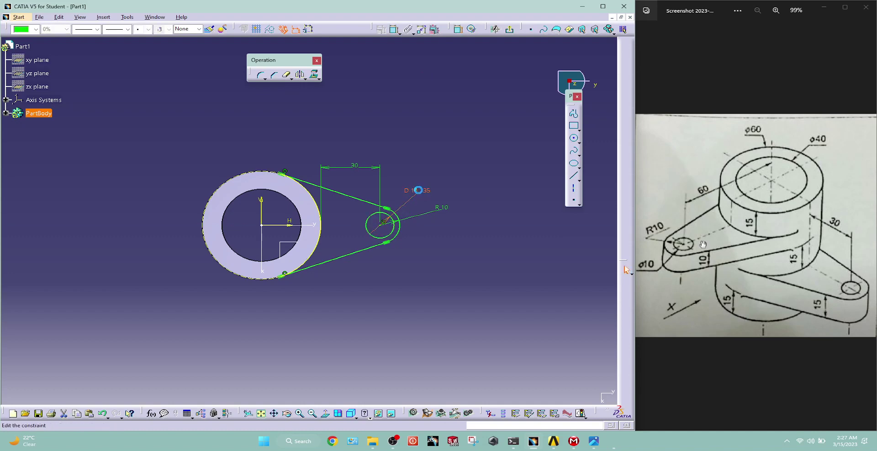
{"action": "double_click", "coordinate": [418, 191]}
{"action": "type", "text": "10"}
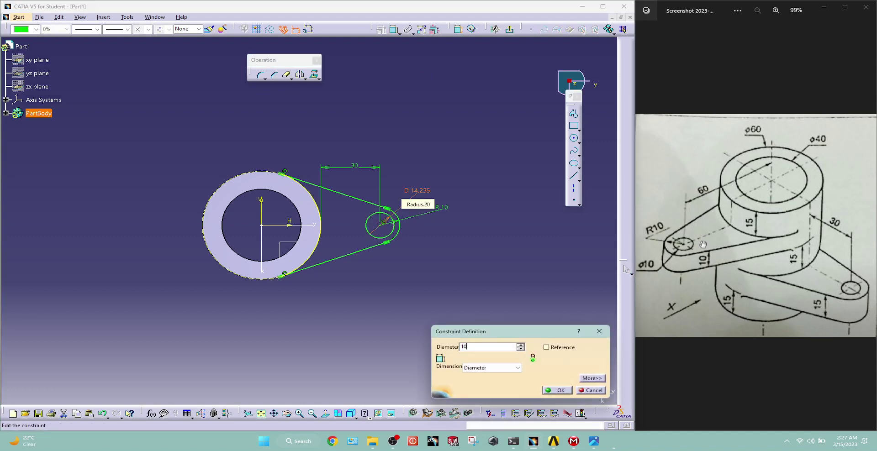
{"action": "key", "text": "Return"}
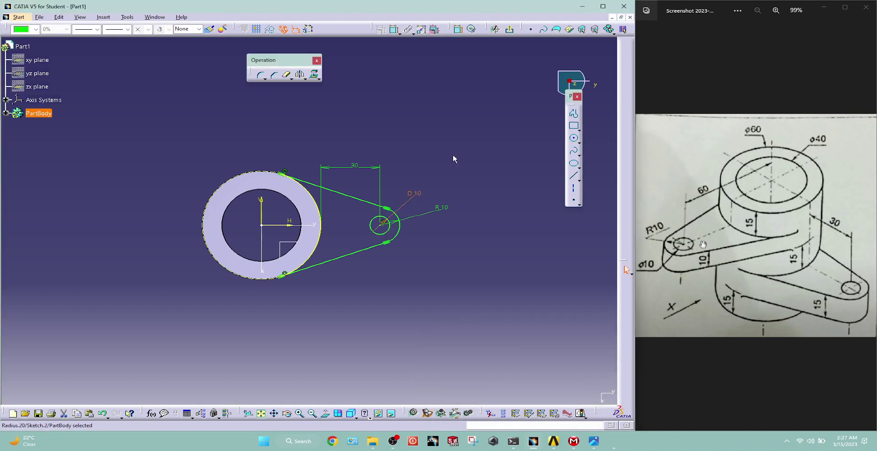
{"action": "left_click", "coordinate": [495, 29]}
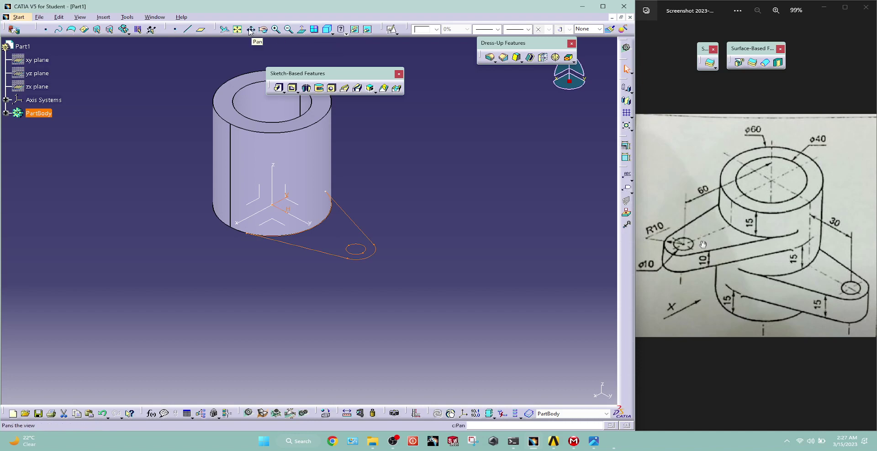
Step: Pad the arm sketch 30 mm with a second limit of -15 mm
{"action": "middle_click_drag", "start_coordinate": [329, 182], "coordinate": [425, 218], "text": "ctrl"}
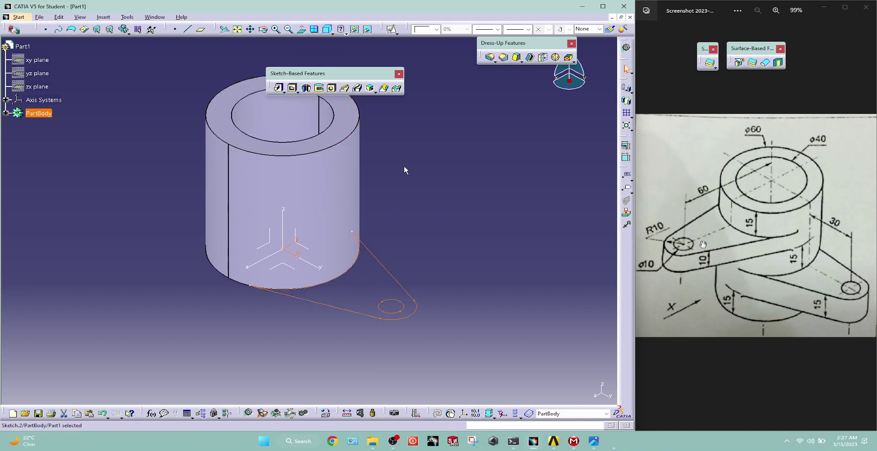
{"action": "left_click", "coordinate": [280, 89]}
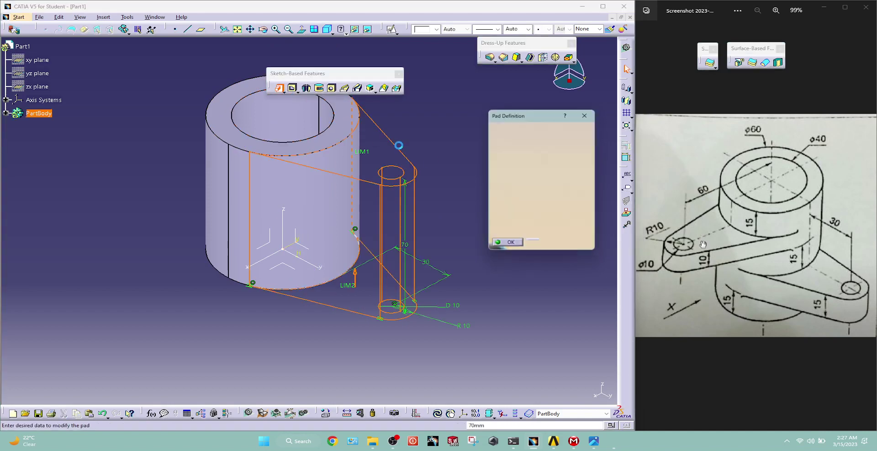
{"action": "type", "text": "30"}
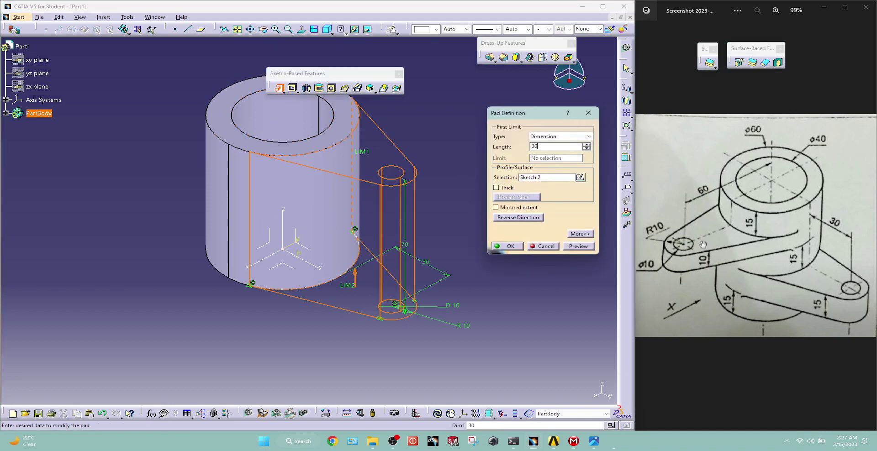
{"action": "key", "text": "Return"}
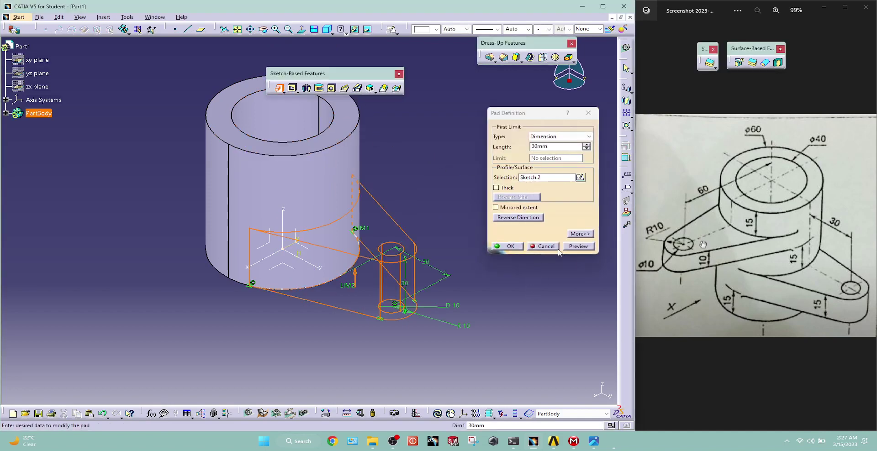
{"action": "left_click", "coordinate": [580, 234]}
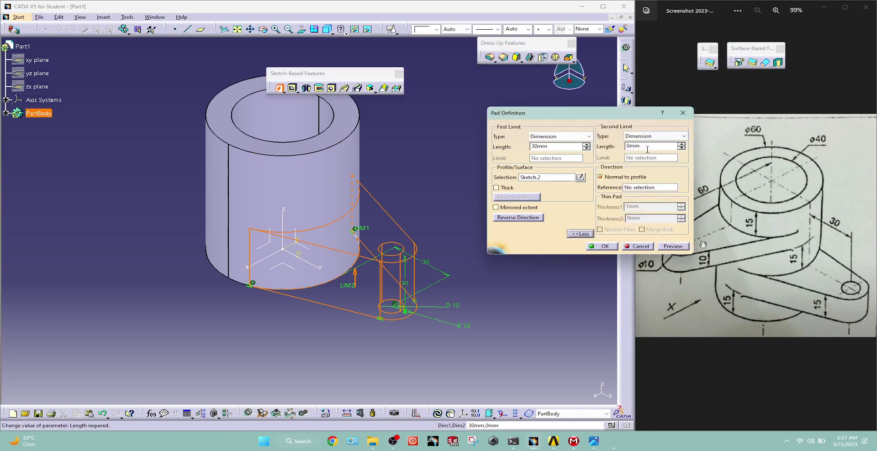
{"action": "left_click", "coordinate": [646, 148]}
{"action": "type", "text": "-15"}
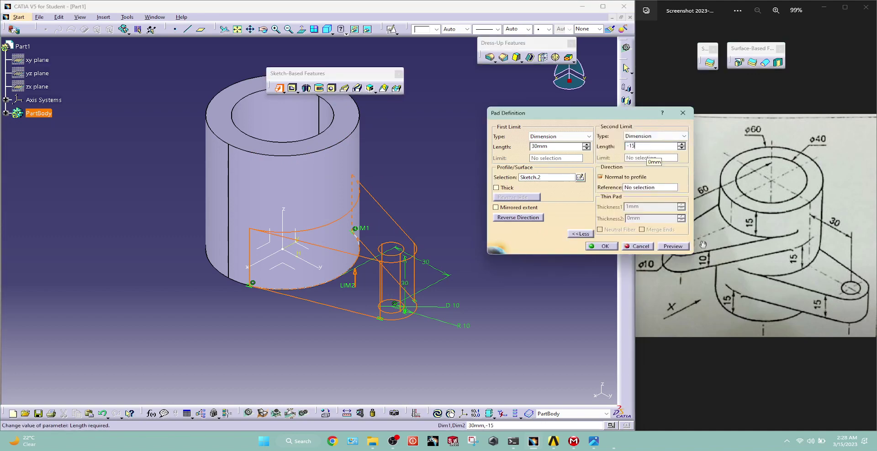
{"action": "key", "text": "Return"}
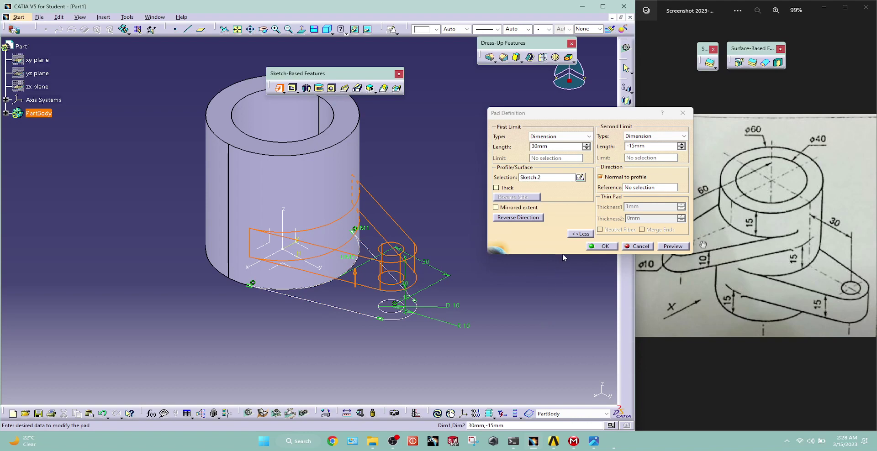
{"action": "left_click", "coordinate": [595, 247]}
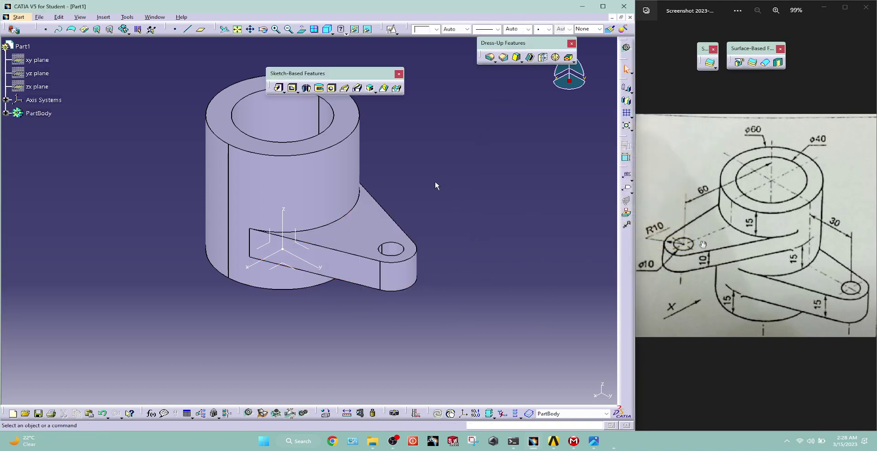
Step: Start a positioned sketch on the XY plane with both V and H directions reversed
{"action": "left_click", "coordinate": [283, 271]}
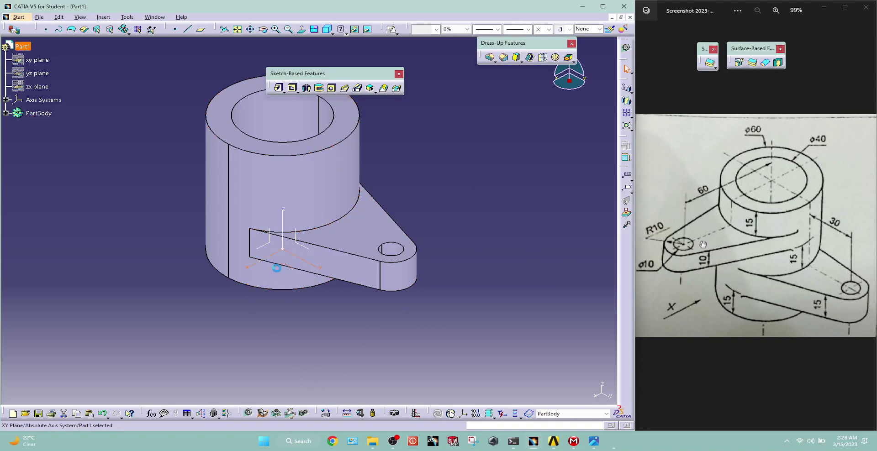
{"action": "left_click", "coordinate": [391, 29]}
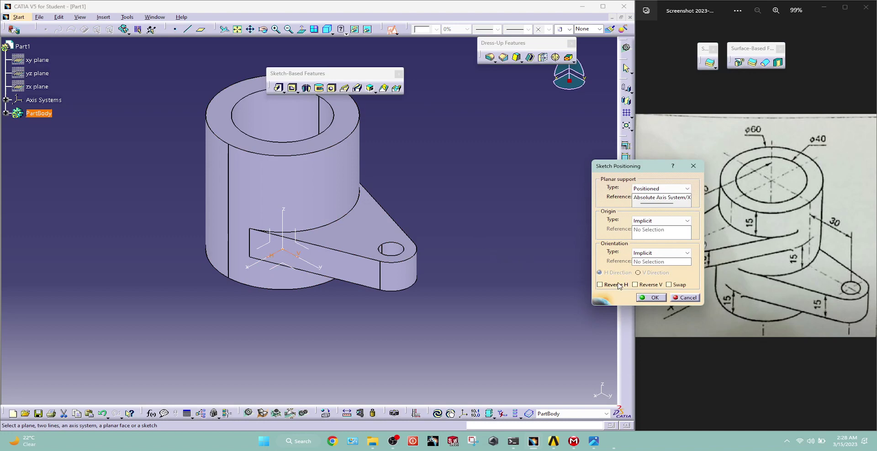
{"action": "left_click", "coordinate": [652, 286]}
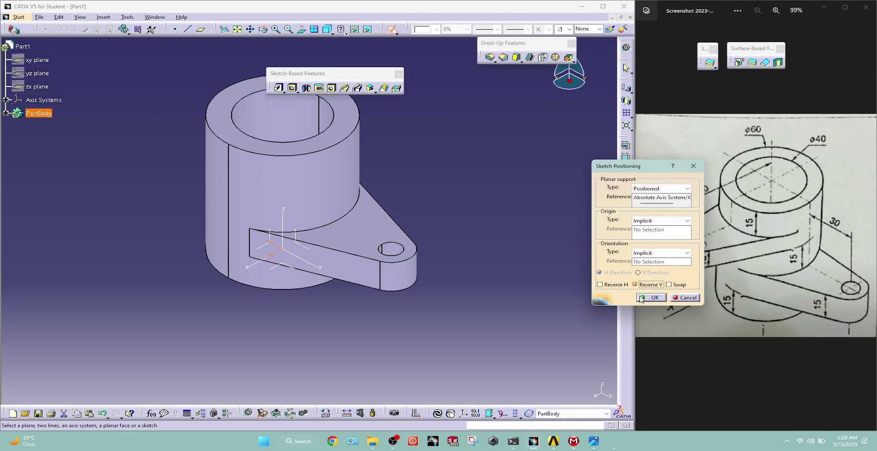
{"action": "left_click", "coordinate": [617, 285]}
{"action": "left_click", "coordinate": [649, 297]}
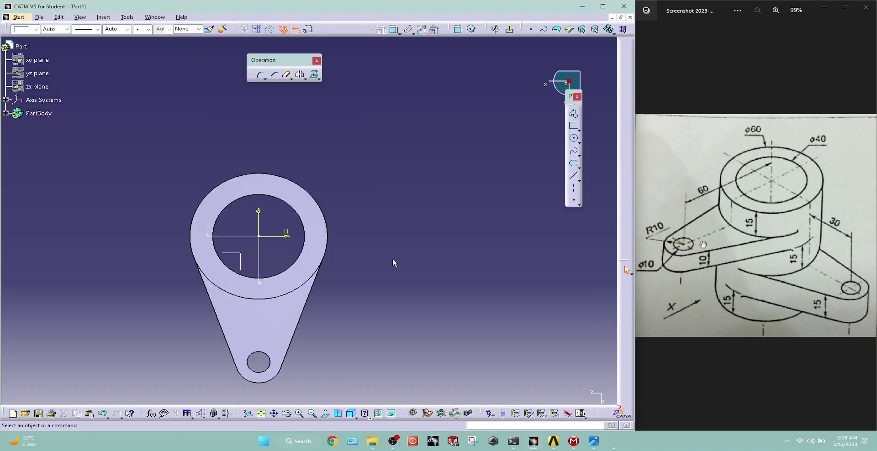
Step: Project the cylinder's outer circle into the new sketch
{"action": "middle_click_drag", "start_coordinate": [372, 249], "coordinate": [463, 229]}
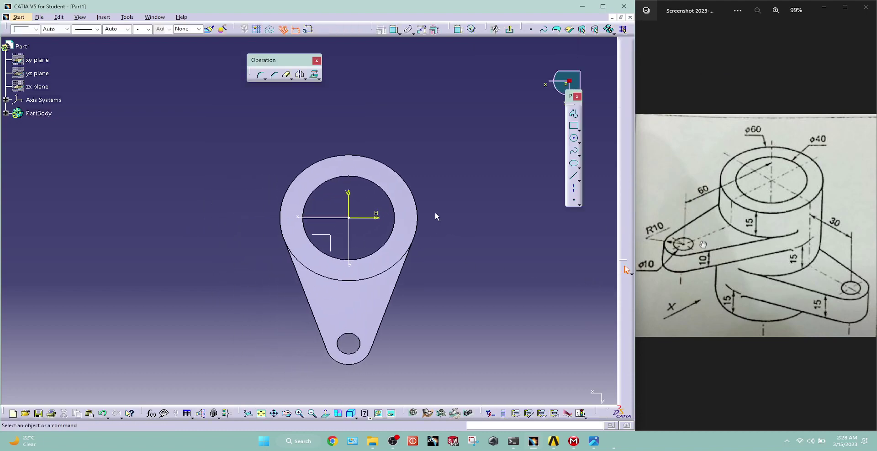
{"action": "left_click", "coordinate": [337, 157]}
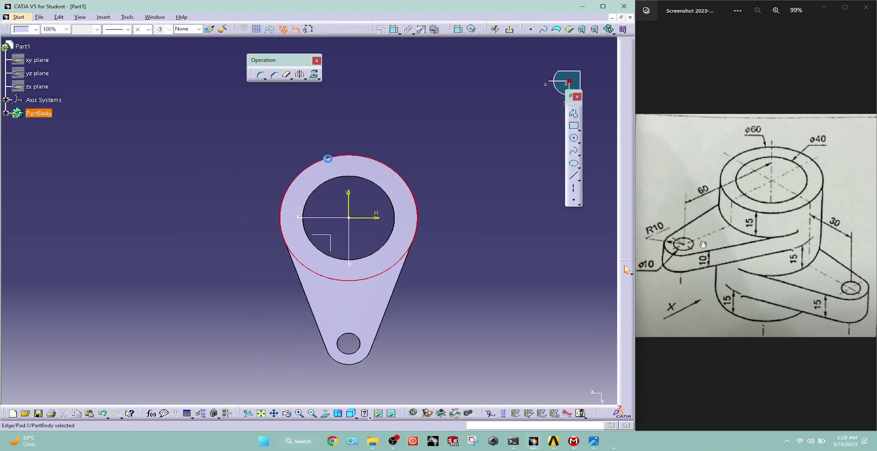
{"action": "left_click", "coordinate": [314, 74]}
{"action": "left_click", "coordinate": [560, 391]}
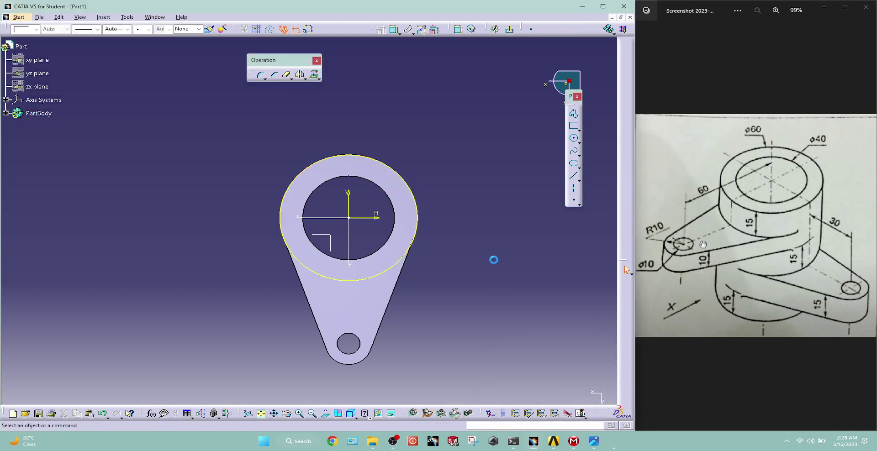
Step: Draw the arm profile: upper line leftward, tangent rounded end arc, lower line back to the circle
{"action": "left_click", "coordinate": [573, 114]}
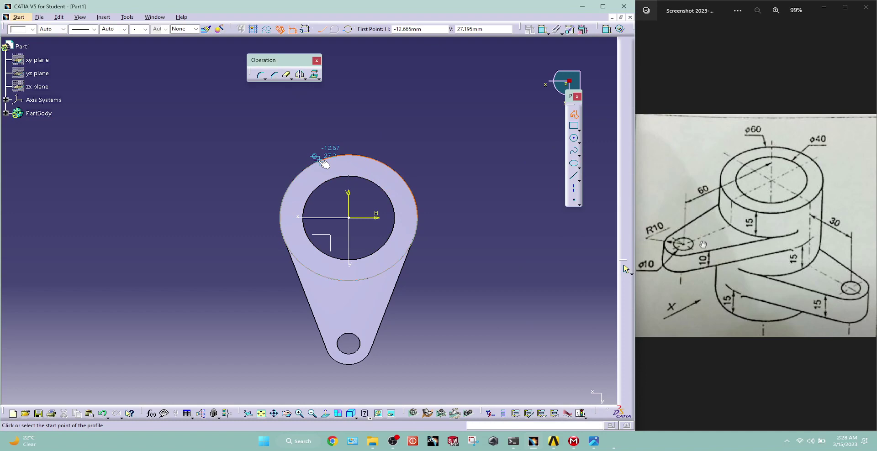
{"action": "left_click", "coordinate": [322, 158]}
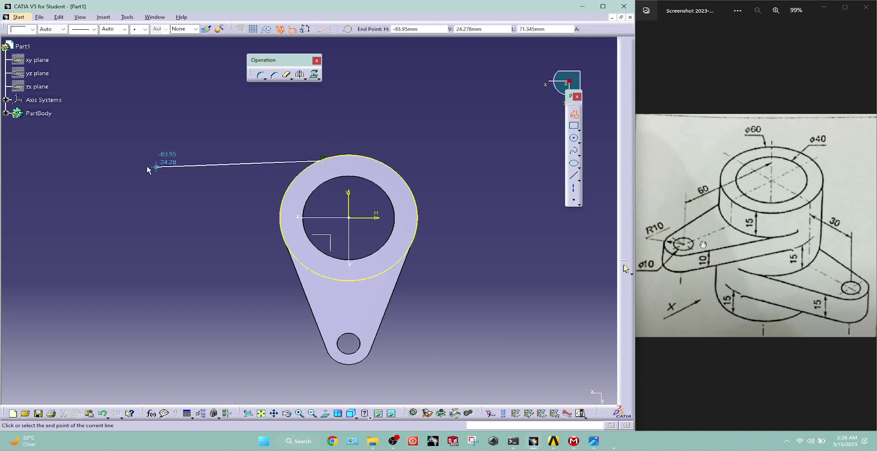
{"action": "left_click", "coordinate": [121, 183]}
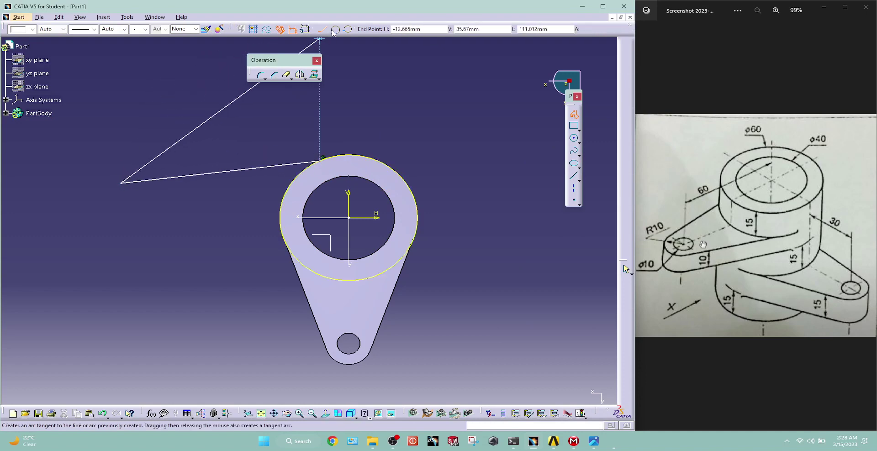
{"action": "left_click_drag", "start_coordinate": [121, 182], "coordinate": [122, 243]}
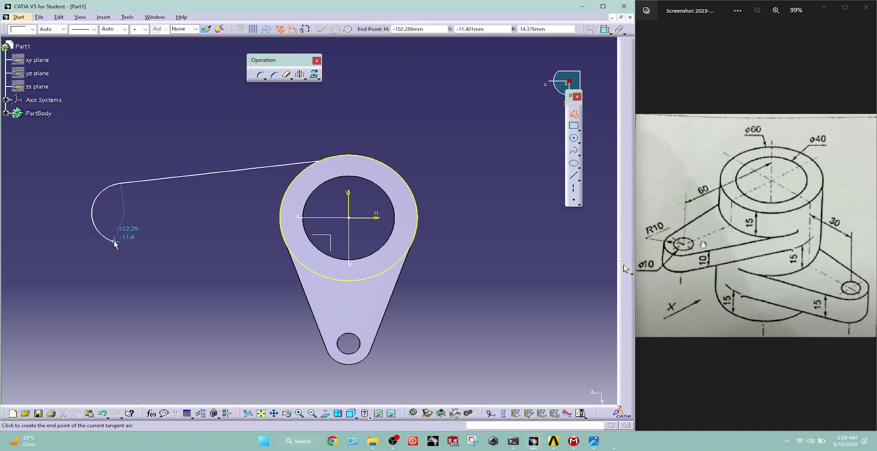
{"action": "left_click", "coordinate": [121, 239]}
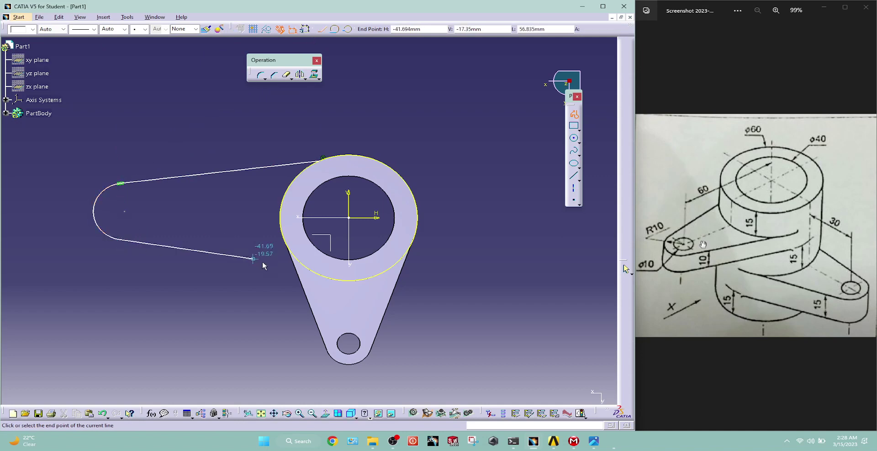
{"action": "left_click", "coordinate": [326, 274]}
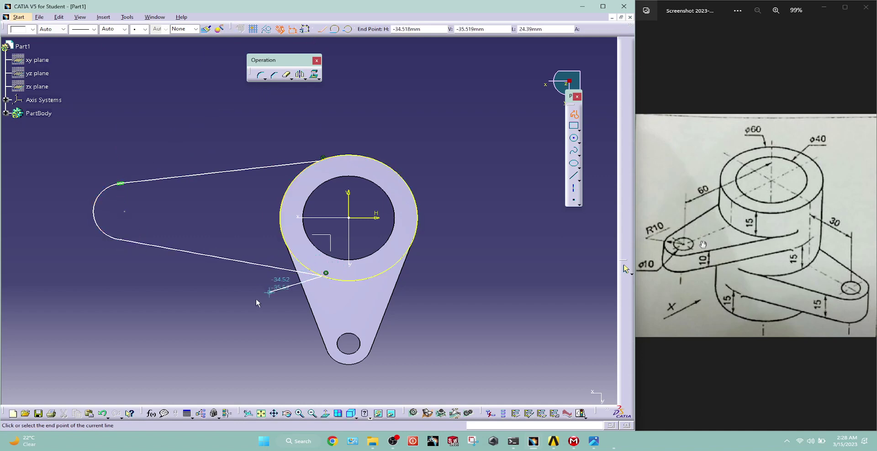
{"action": "key", "text": "Escape"}
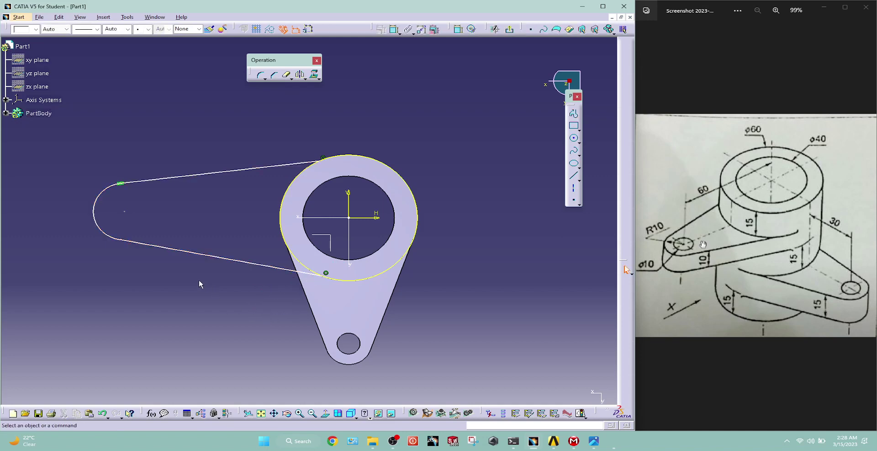
Step: Make the lower arm line tangent to the rounded end arc
{"action": "left_click", "coordinate": [154, 245]}
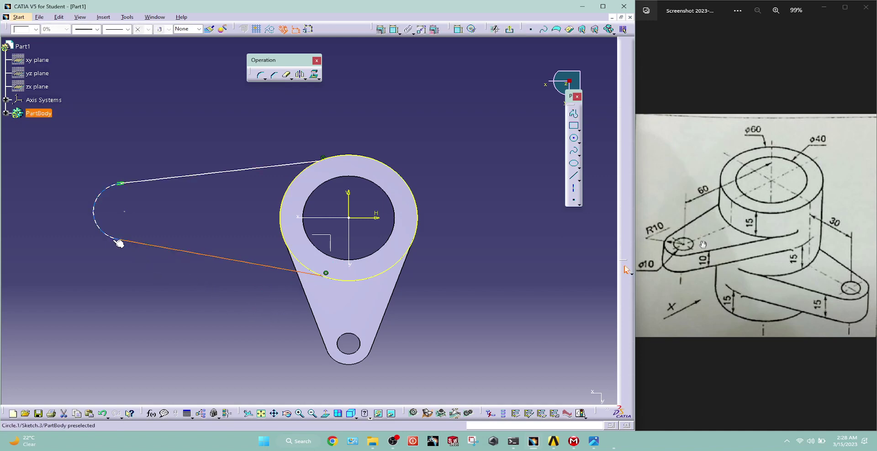
{"action": "left_click", "coordinate": [112, 237], "text": "ctrl"}
{"action": "left_click", "coordinate": [394, 29]}
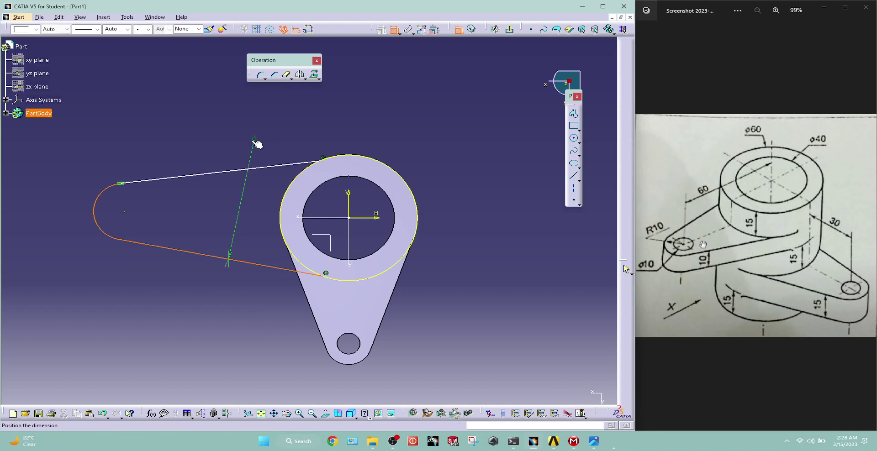
{"action": "right_click", "coordinate": [260, 143]}
{"action": "left_click", "coordinate": [276, 178]}
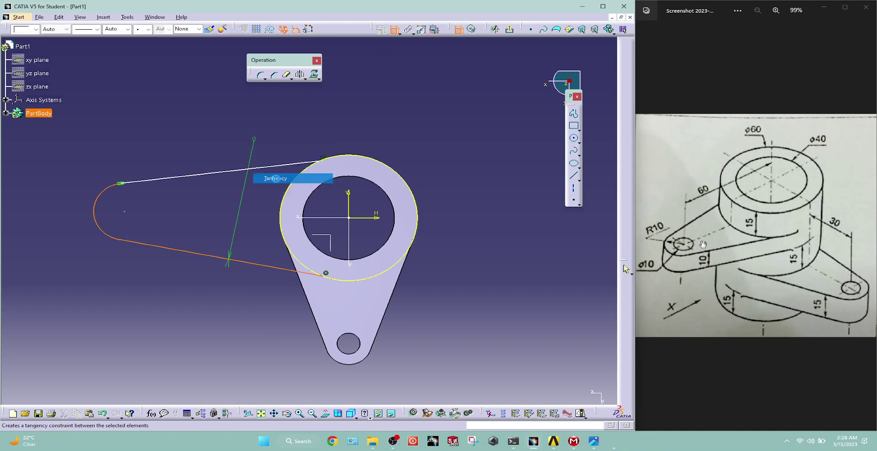
Step: Dimension the end arc to radius 10 and its centre 60 from the vertical axis
{"action": "left_click", "coordinate": [394, 29]}
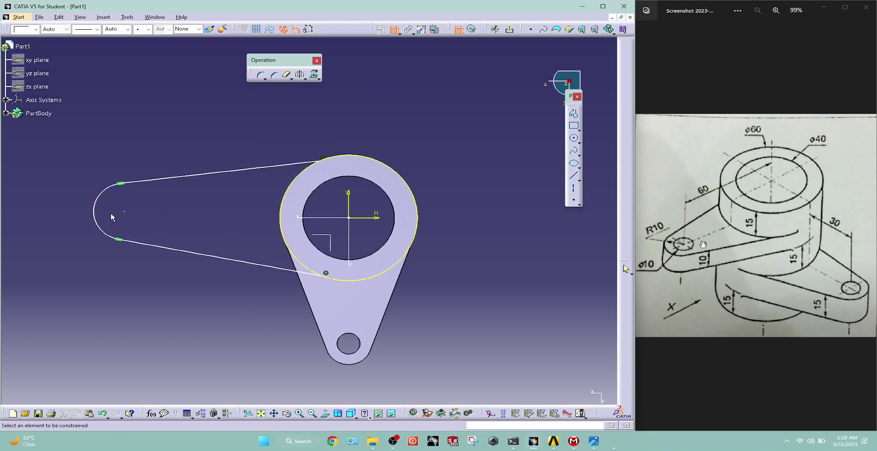
{"action": "left_click", "coordinate": [96, 208]}
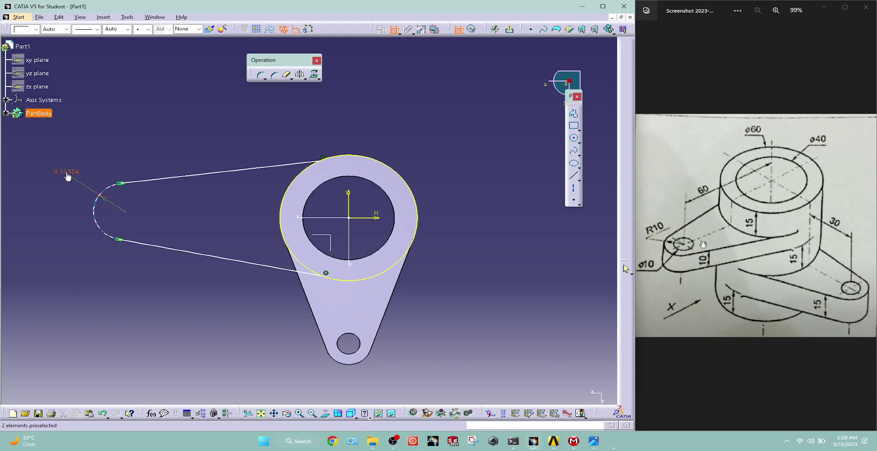
{"action": "double_click", "coordinate": [67, 173]}
{"action": "type", "text": "10"}
{"action": "key", "text": "Return"}
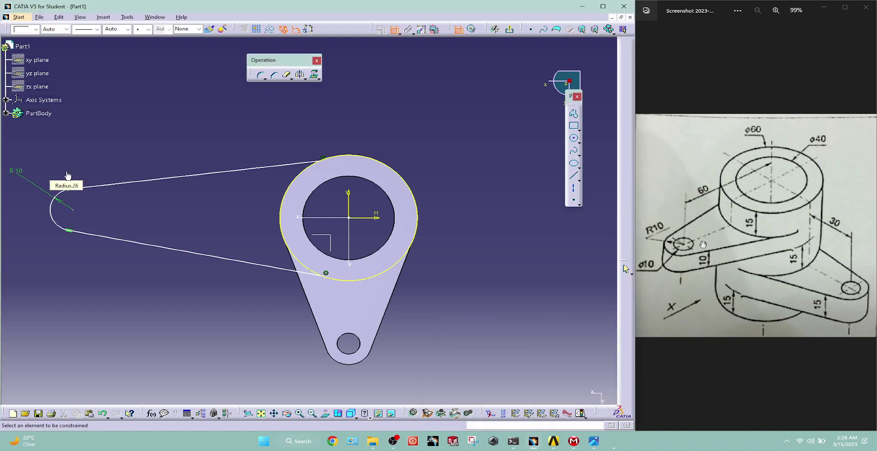
{"action": "left_click", "coordinate": [81, 213]}
{"action": "left_click", "coordinate": [347, 197]}
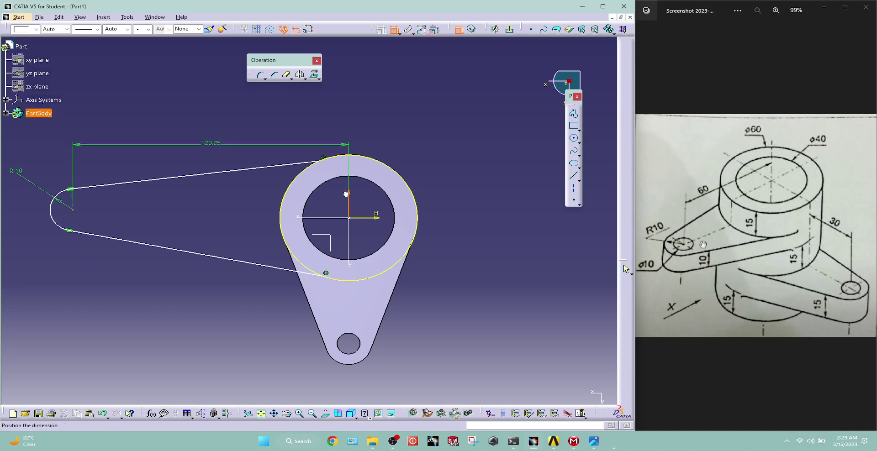
{"action": "left_click", "coordinate": [261, 129]}
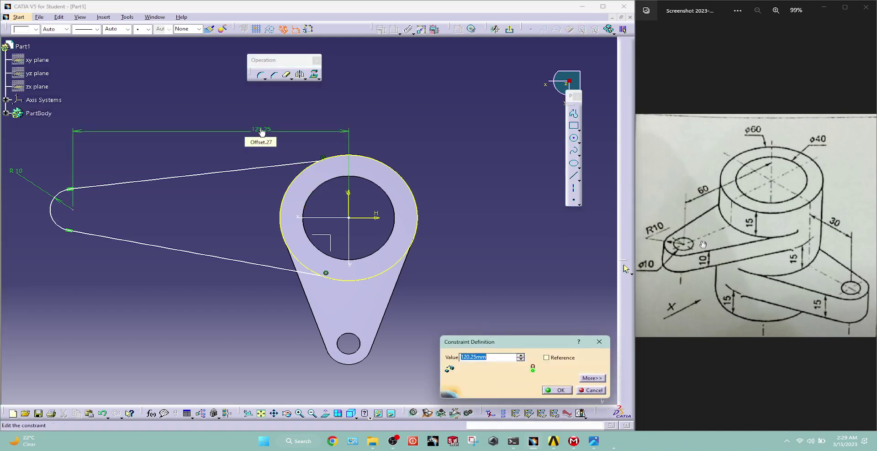
{"action": "type", "text": "60"}
{"action": "key", "text": "Return"}
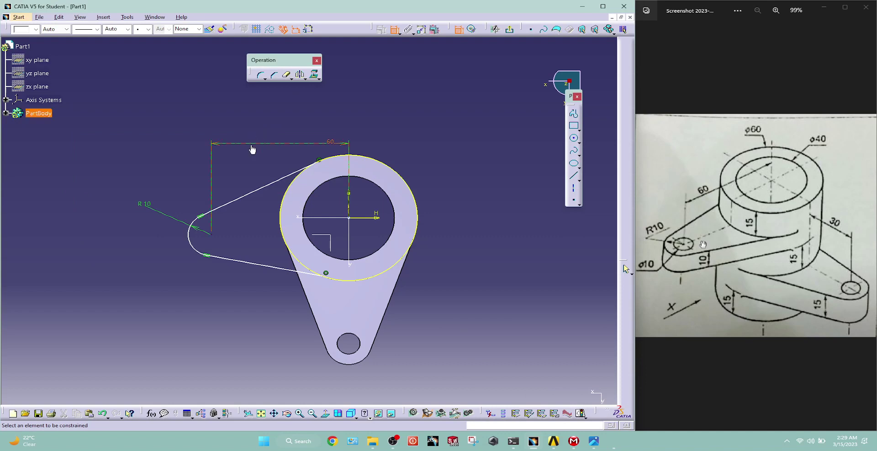
Step: Make both the upper and lower arm lines tangent to the outer Ø60 circle
{"action": "left_click", "coordinate": [276, 181]}
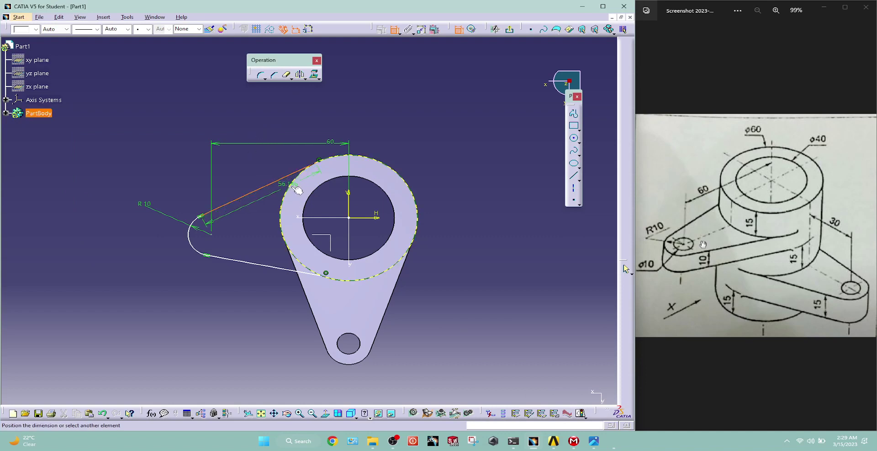
{"action": "left_click", "coordinate": [297, 190]}
{"action": "right_click", "coordinate": [259, 158]}
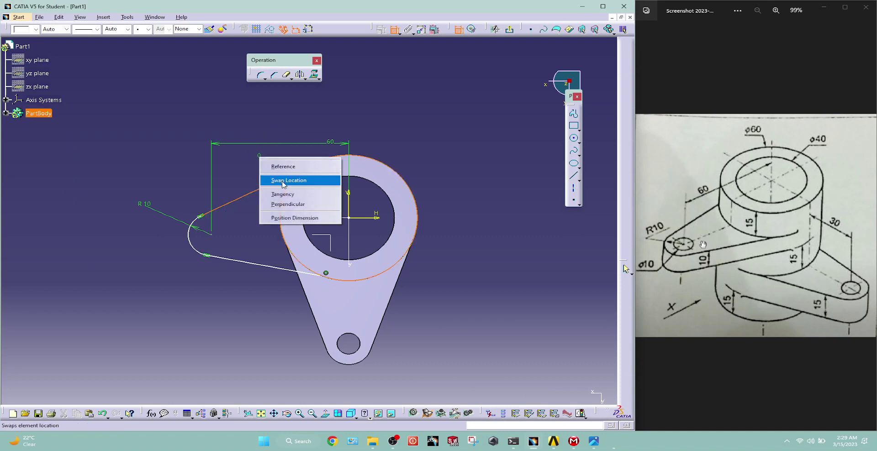
{"action": "left_click", "coordinate": [287, 195]}
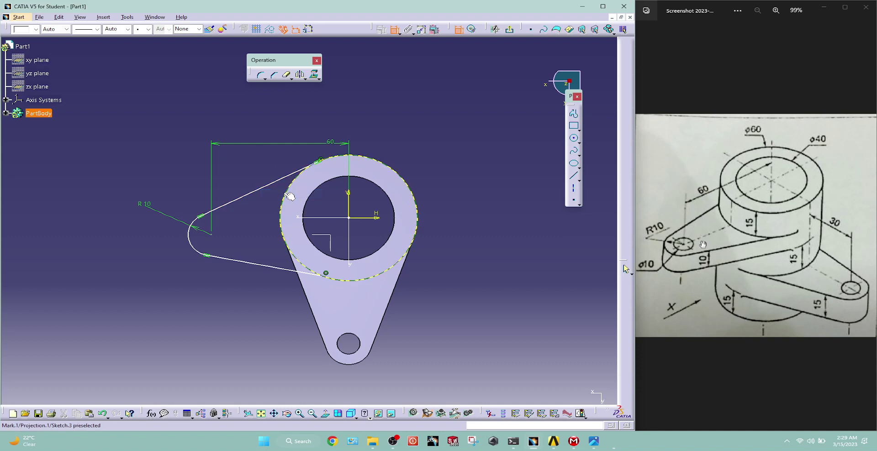
{"action": "left_click", "coordinate": [266, 265]}
{"action": "left_click", "coordinate": [288, 259]}
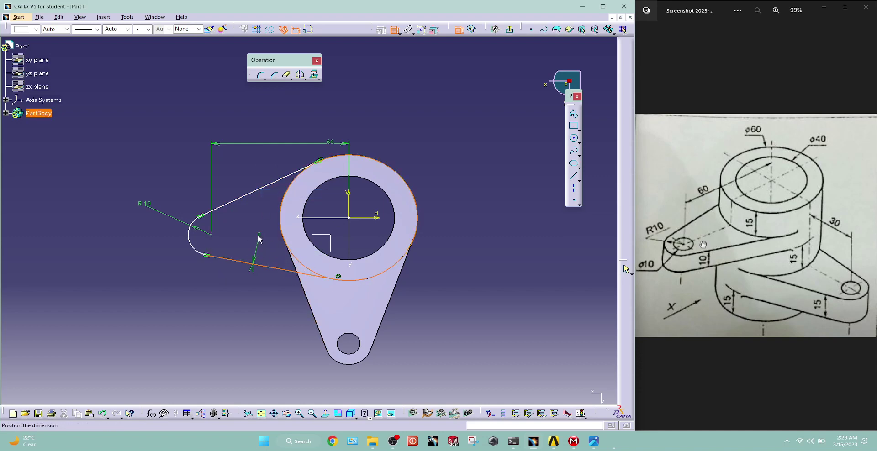
{"action": "right_click", "coordinate": [258, 236]}
{"action": "left_click", "coordinate": [280, 274]}
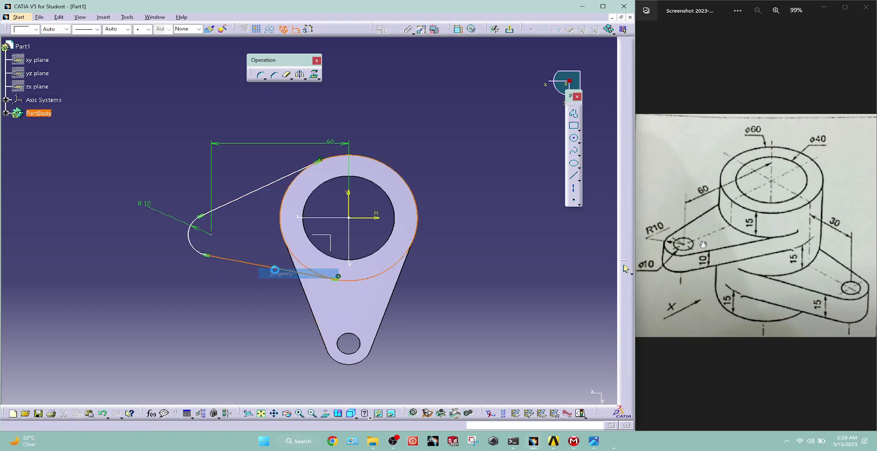
Step: Constrain the R10 arc centre onto the horizontal axis
{"action": "left_click", "coordinate": [216, 237]}
{"action": "left_click", "coordinate": [296, 217]}
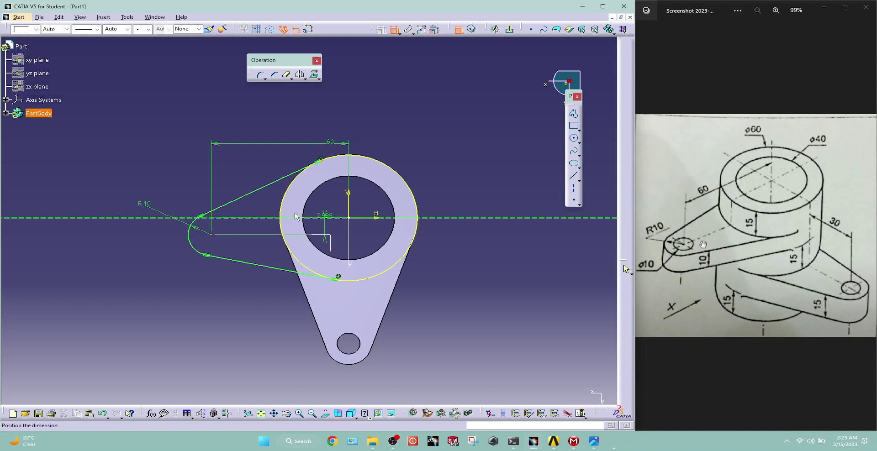
{"action": "right_click", "coordinate": [265, 203]}
{"action": "left_click", "coordinate": [278, 242]}
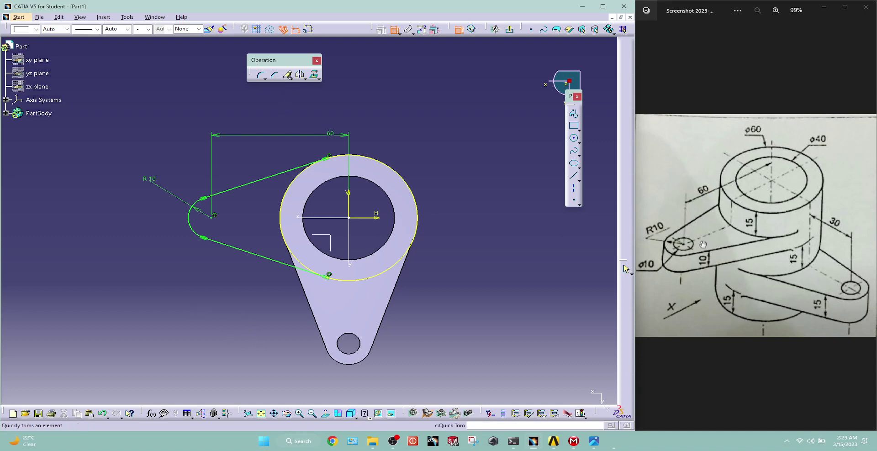
Step: Quick-trim the outer circle segment inside the arm profile and exit the sketch
{"action": "left_click", "coordinate": [287, 78]}
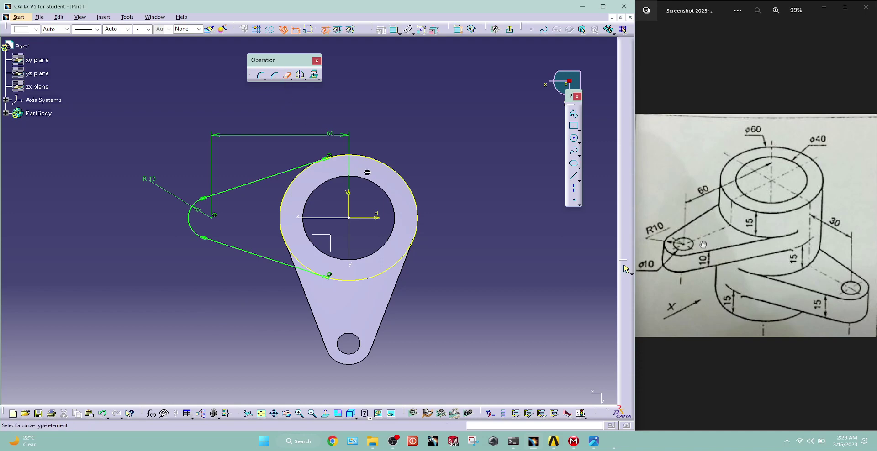
{"action": "left_click", "coordinate": [416, 197]}
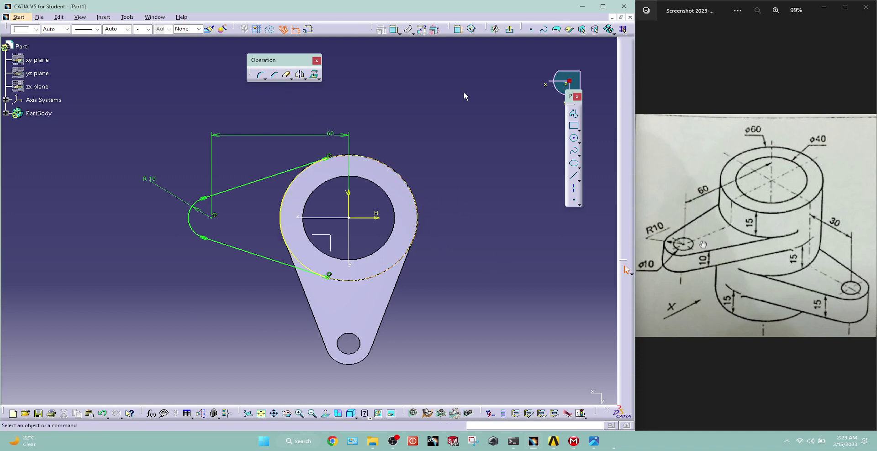
{"action": "left_click", "coordinate": [510, 29]}
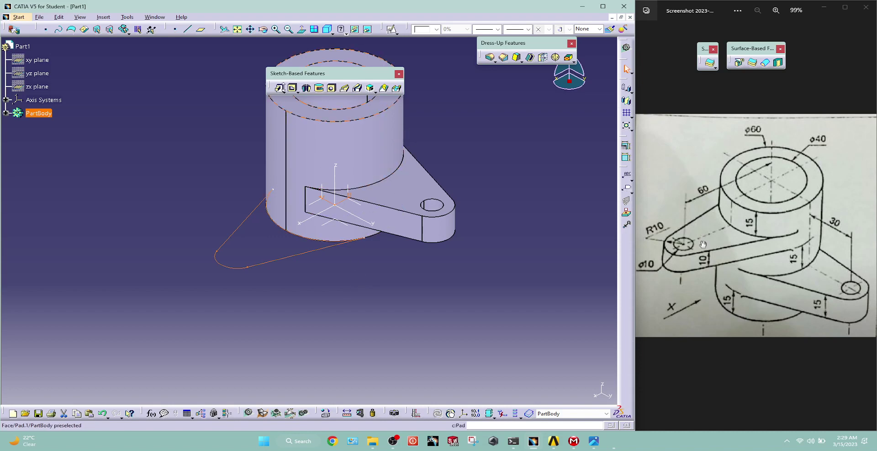
Step: Pad Sketch.3 55 mm with a -45 mm second limit, then select Sketch.3 in the tree
{"action": "left_click", "coordinate": [279, 88]}
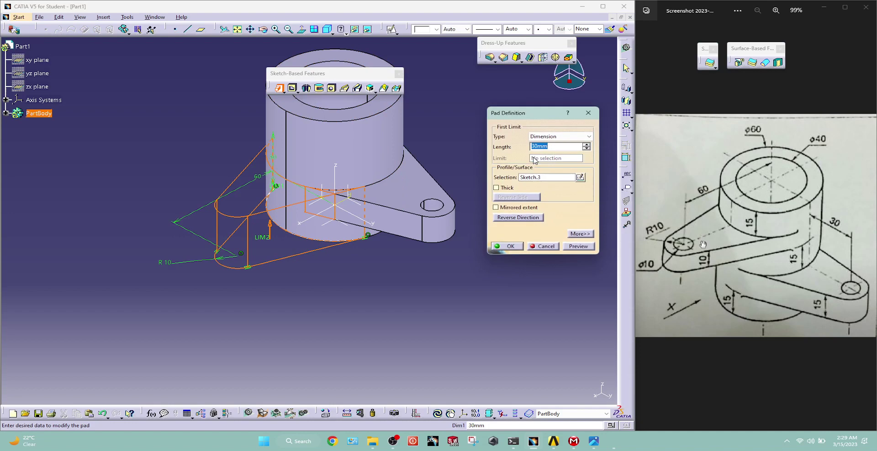
{"action": "type", "text": "55"}
{"action": "left_click", "coordinate": [579, 235]}
{"action": "left_click", "coordinate": [650, 145]}
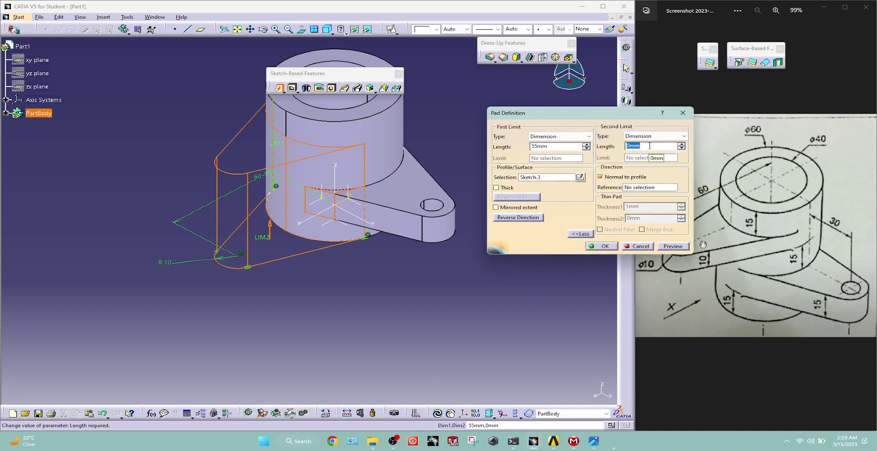
{"action": "type", "text": "-45"}
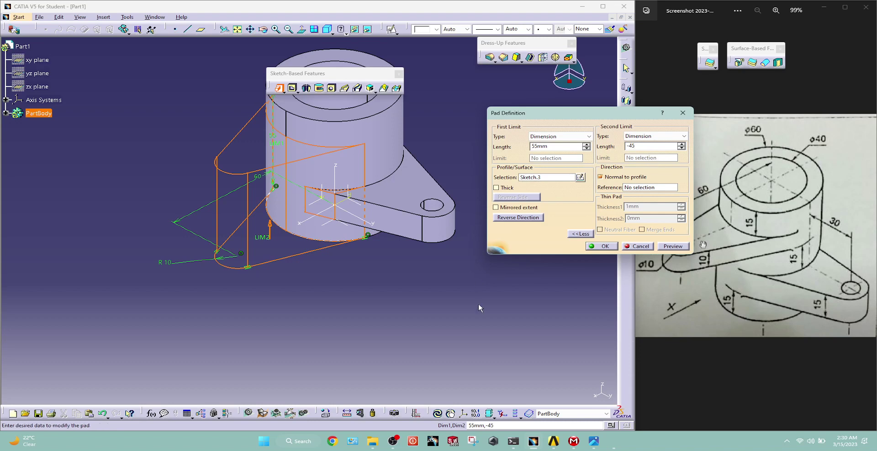
{"action": "key", "text": "Return"}
{"action": "left_click", "coordinate": [595, 248]}
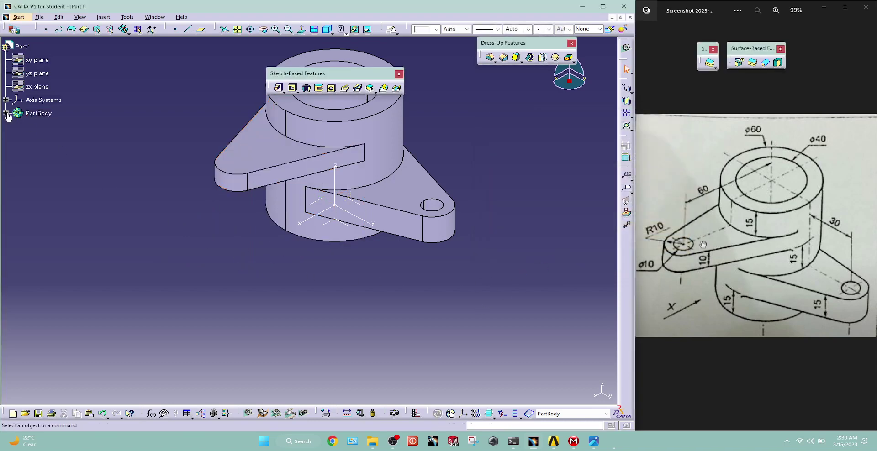
{"action": "left_click", "coordinate": [5, 113]}
{"action": "left_click", "coordinate": [57, 194]}
Step: Add a Ø10 circle at the R10 arc centre in Sketch.3 and return to the part
{"action": "double_click", "coordinate": [59, 193]}
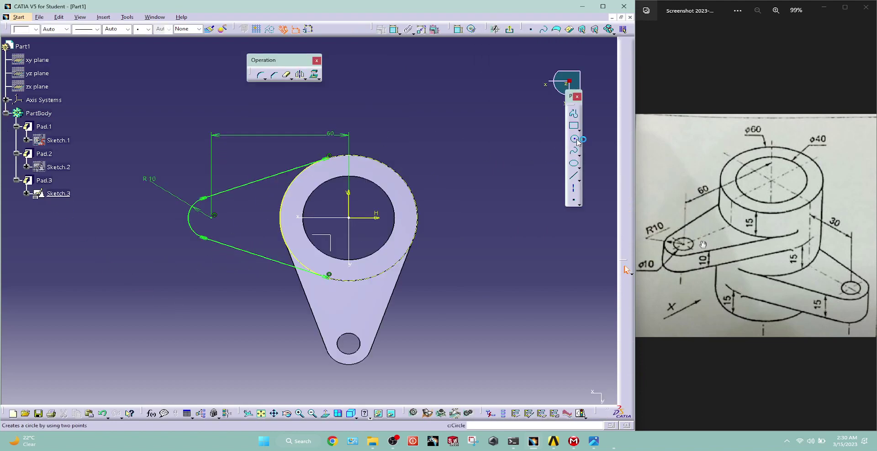
{"action": "left_click", "coordinate": [574, 138]}
{"action": "left_click", "coordinate": [216, 217]}
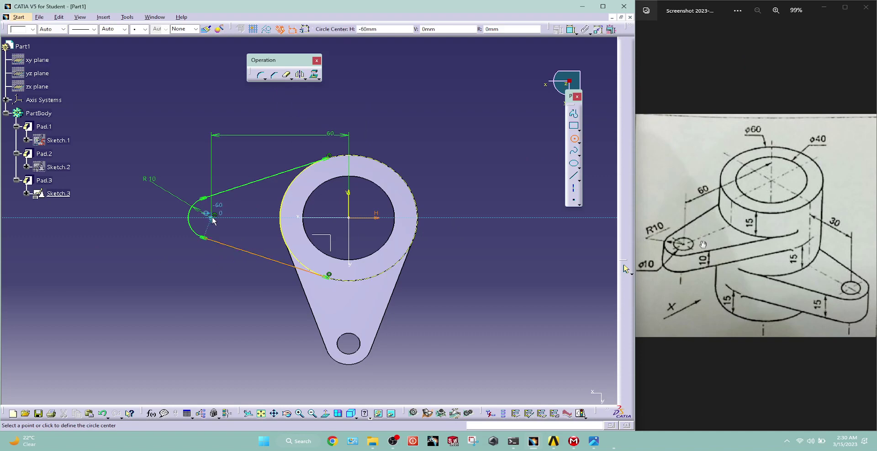
{"action": "left_click", "coordinate": [220, 224]}
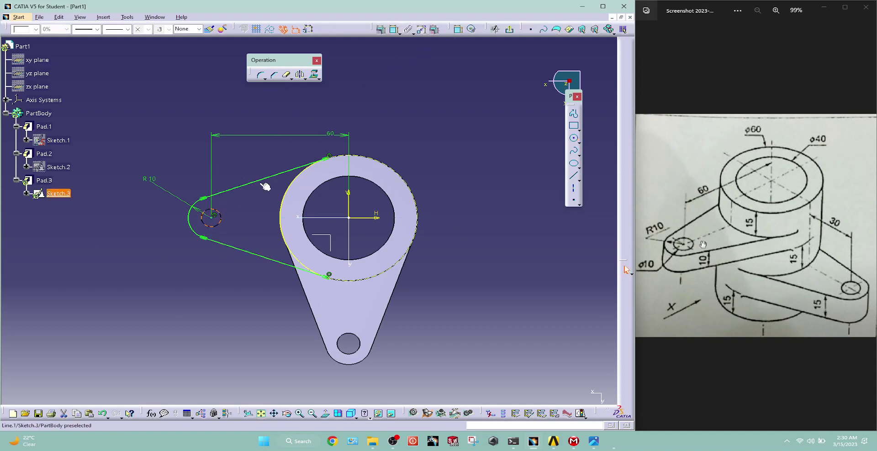
{"action": "left_click", "coordinate": [372, 58]}
{"action": "left_click", "coordinate": [241, 166]}
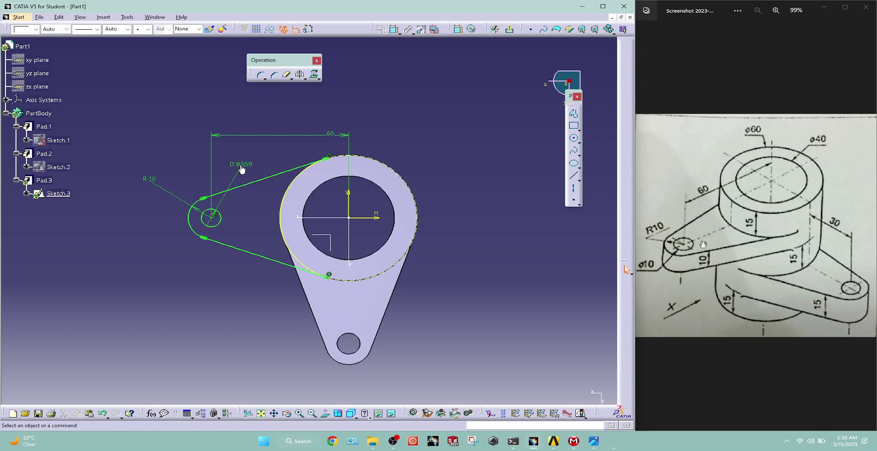
{"action": "double_click", "coordinate": [240, 165]}
{"action": "type", "text": "10"}
{"action": "key", "text": "Return"}
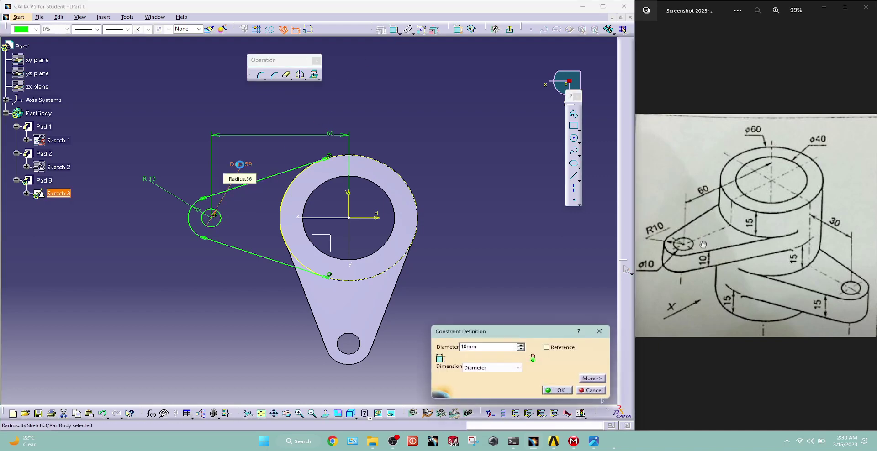
{"action": "left_click", "coordinate": [507, 33]}
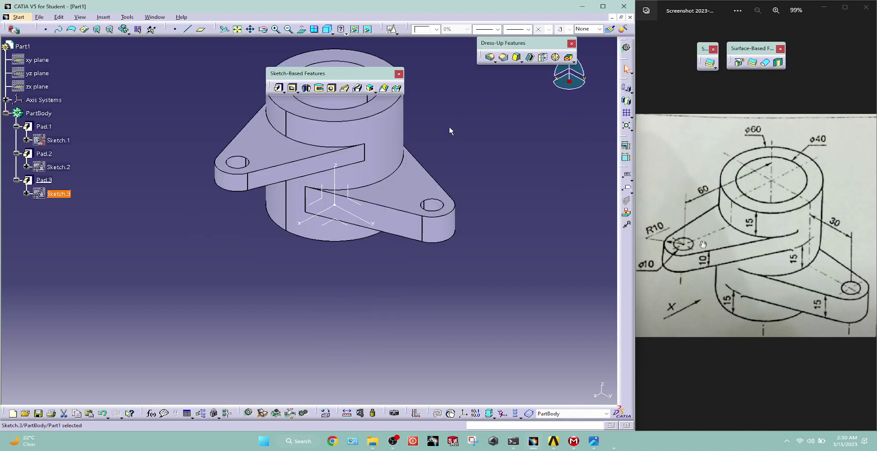
Step: Reposition and fit the whole bracket in the view
{"action": "middle_click_drag", "start_coordinate": [458, 136], "coordinate": [448, 235]}
{"action": "left_click", "coordinate": [448, 235]}
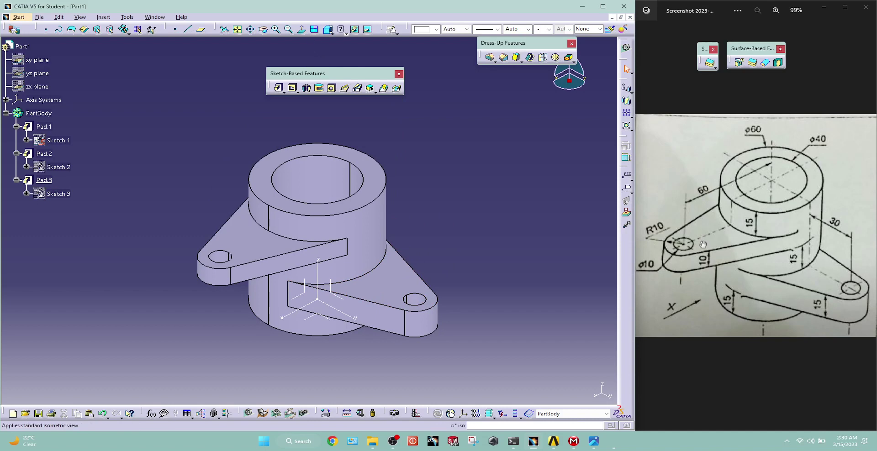
{"action": "left_click", "coordinate": [233, 35]}
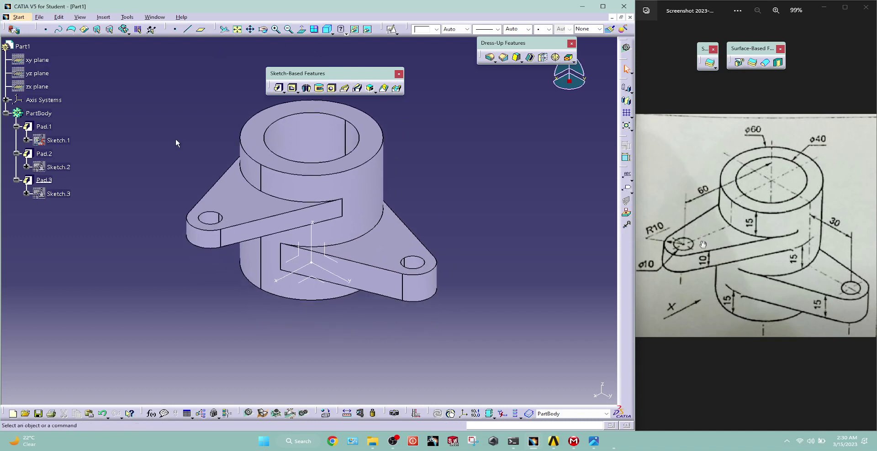
{"action": "key", "text": "F3"}
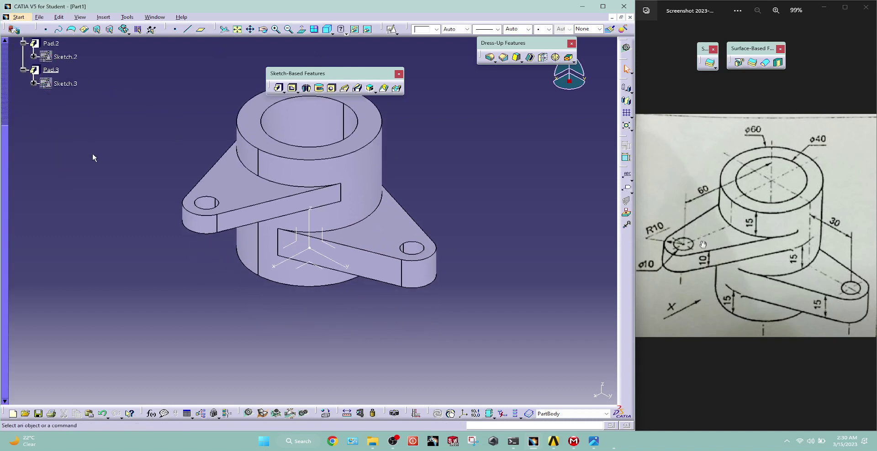
{"action": "left_click_drag", "start_coordinate": [335, 75], "coordinate": [347, 48]}
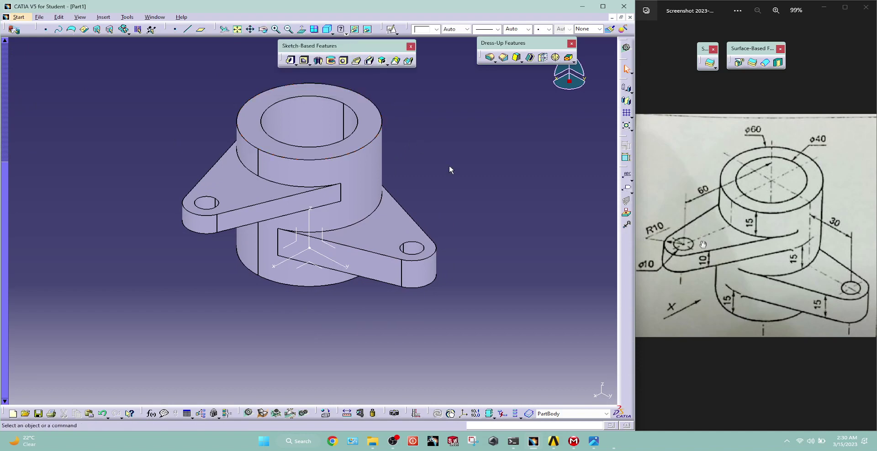
{"action": "key", "text": "F3"}
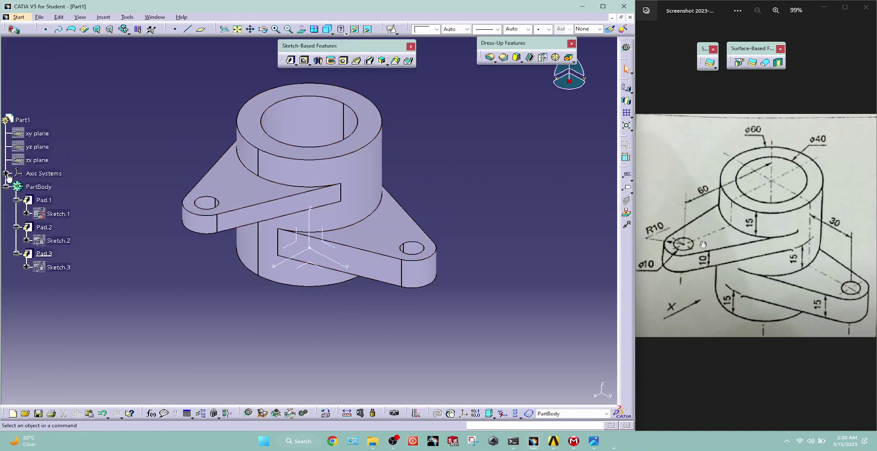
Step: Hide the absolute axis system and then hide the specification tree
{"action": "left_click", "coordinate": [6, 174]}
{"action": "right_click", "coordinate": [50, 188]}
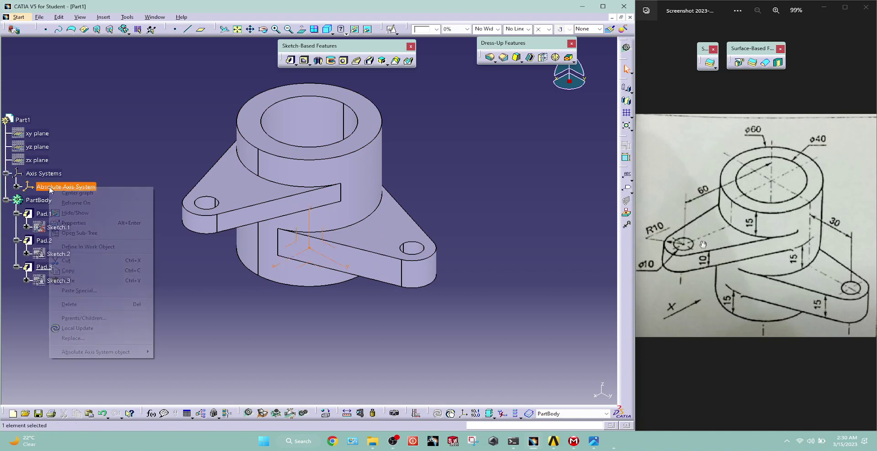
{"action": "left_click", "coordinate": [75, 213]}
{"action": "key", "text": "F3"}
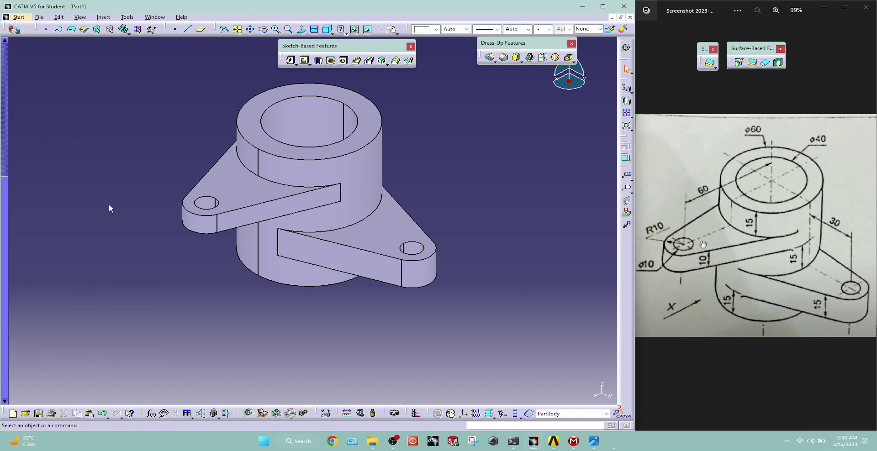